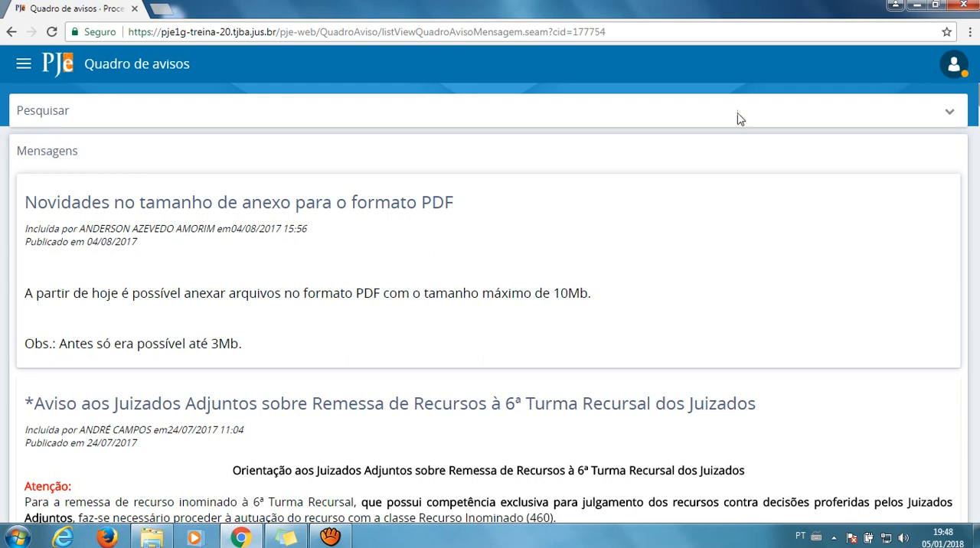
Open the Painel do usuário from the notice board
{"action": "left_click", "coordinate": [23, 65]}
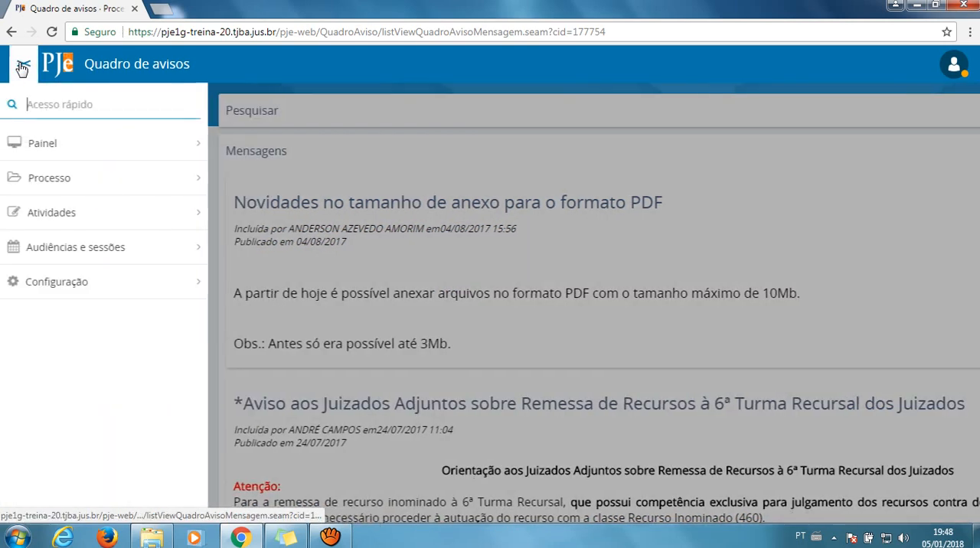
{"action": "left_click", "coordinate": [72, 149]}
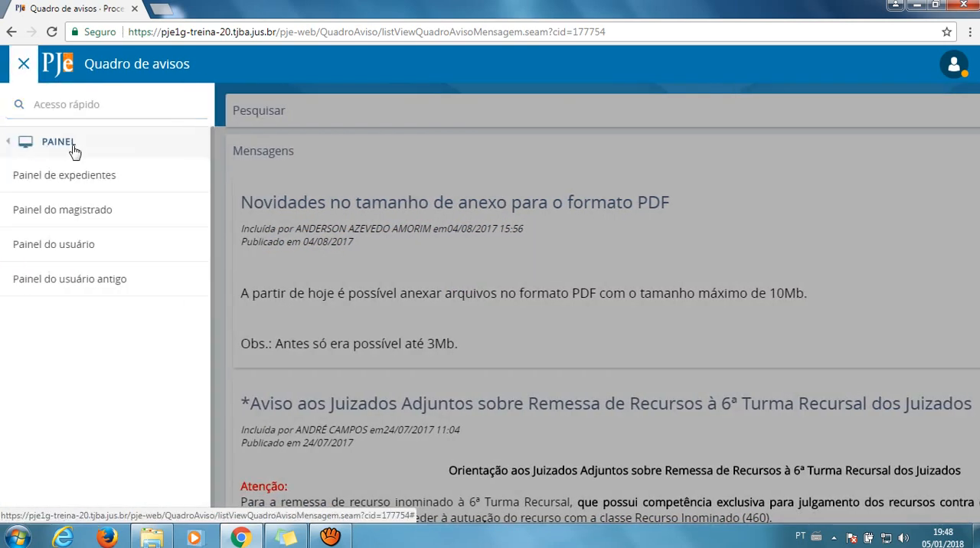
{"action": "left_click", "coordinate": [73, 253]}
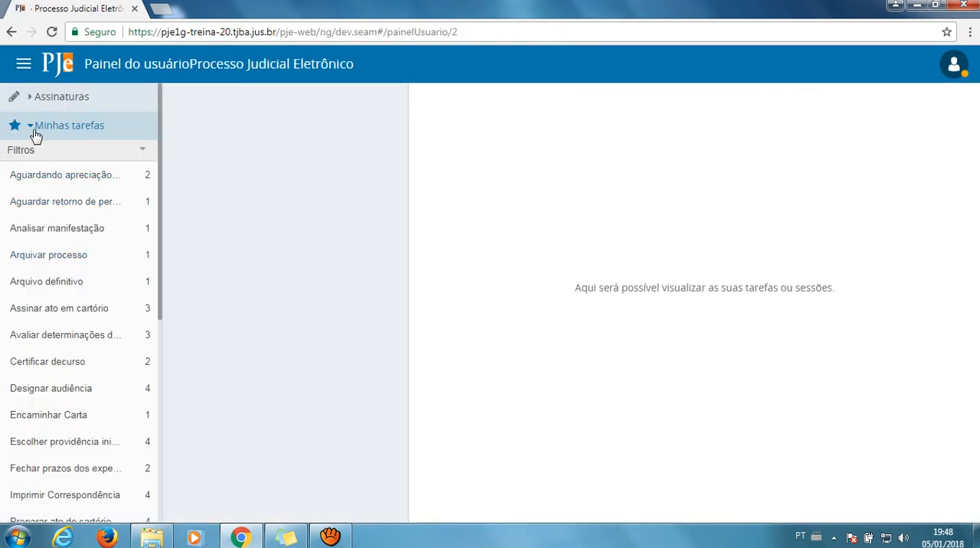
Collapse Minhas tarefas, expand the general Tarefas list and show its filter fields
{"action": "left_click", "coordinate": [36, 131]}
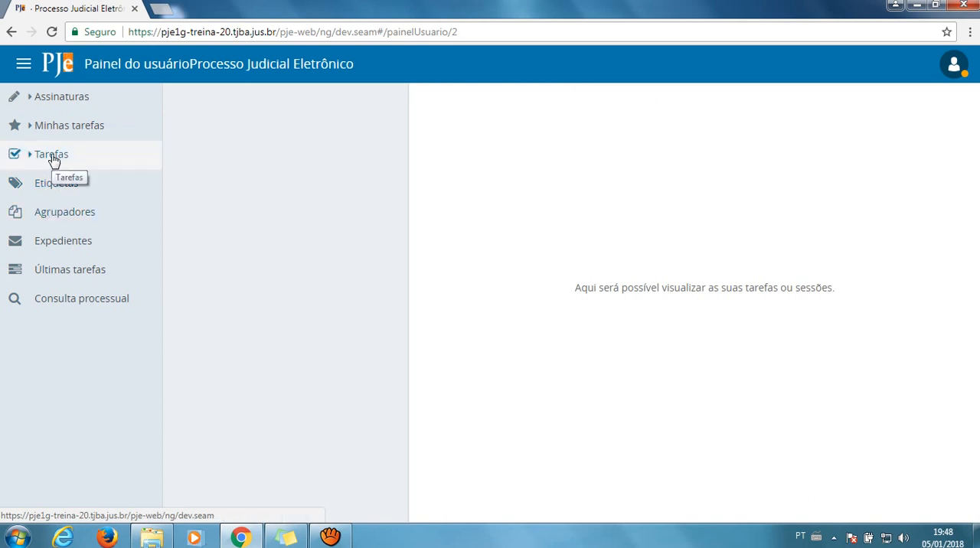
{"action": "left_click", "coordinate": [52, 155]}
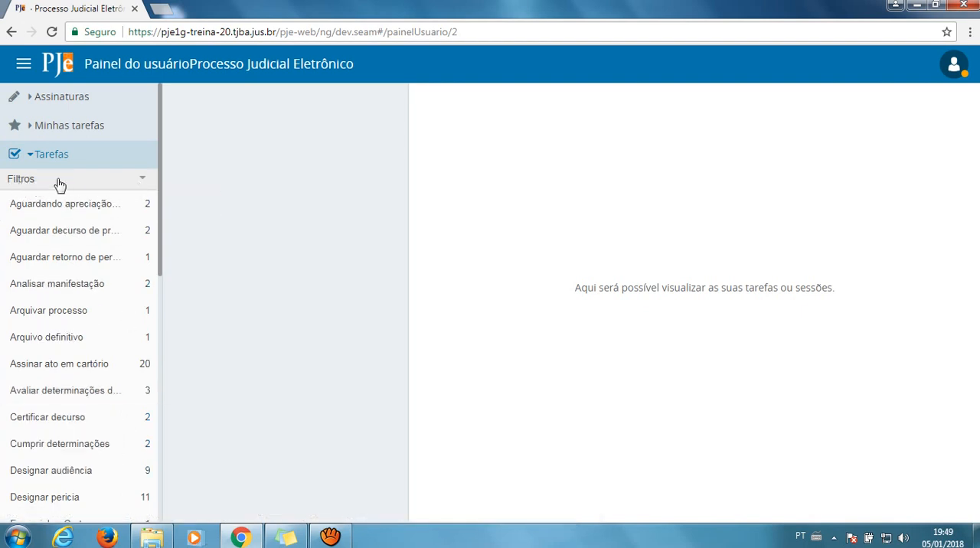
{"action": "left_click", "coordinate": [142, 182]}
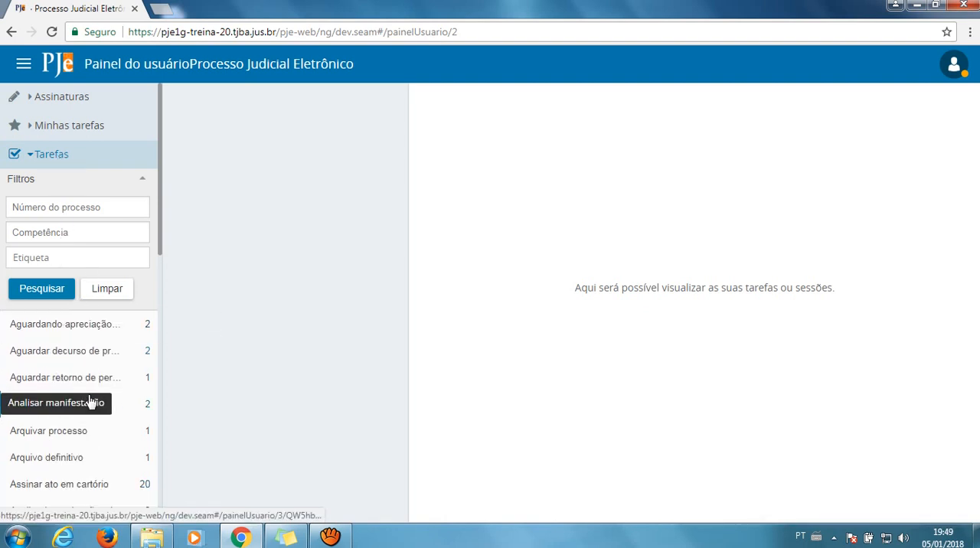
Look through the available tasks in the Tarefas list and open Processo com prazo em curso
{"action": "scroll", "coordinate": [90, 402], "scroll_direction": "down", "scroll_amount": 1}
{"action": "scroll", "coordinate": [91, 402], "scroll_direction": "down", "scroll_amount": 4}
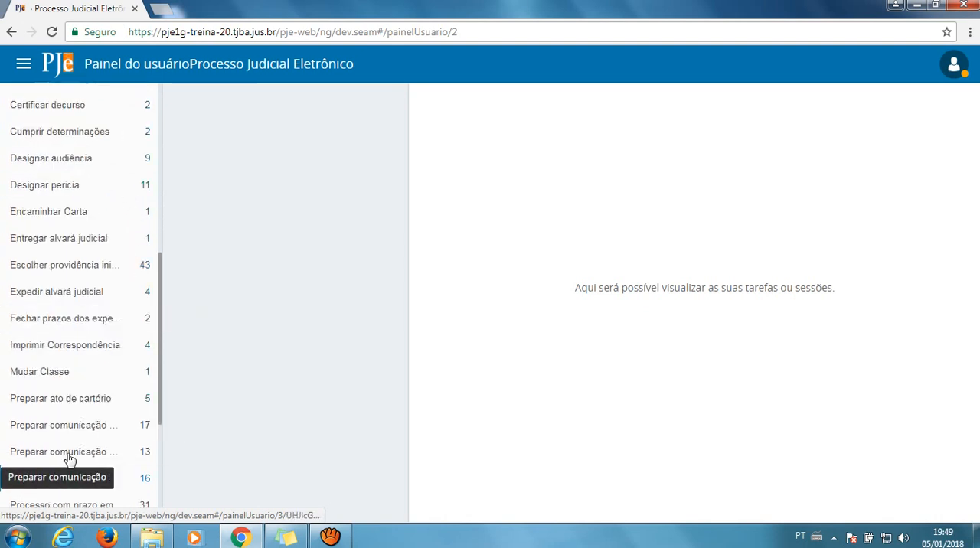
{"action": "left_click", "coordinate": [65, 383]}
{"action": "scroll", "coordinate": [65, 383], "scroll_direction": "up", "scroll_amount": 3}
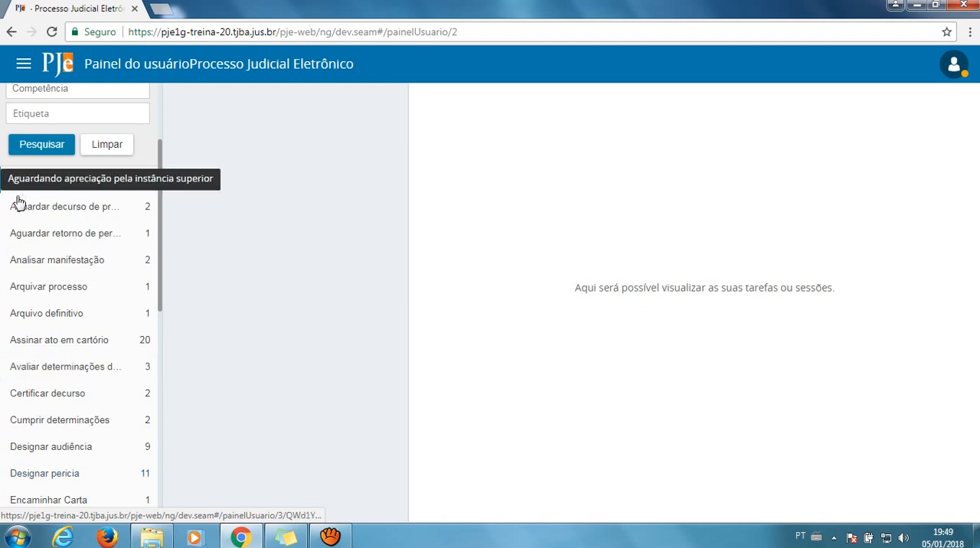
{"action": "scroll", "coordinate": [35, 443], "scroll_direction": "down", "scroll_amount": 2}
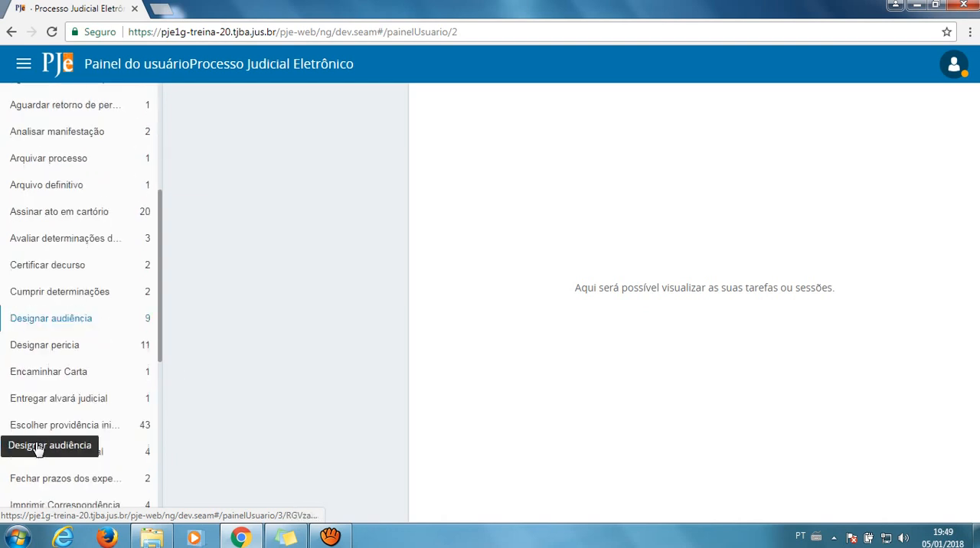
{"action": "scroll", "coordinate": [36, 446], "scroll_direction": "down", "scroll_amount": 4}
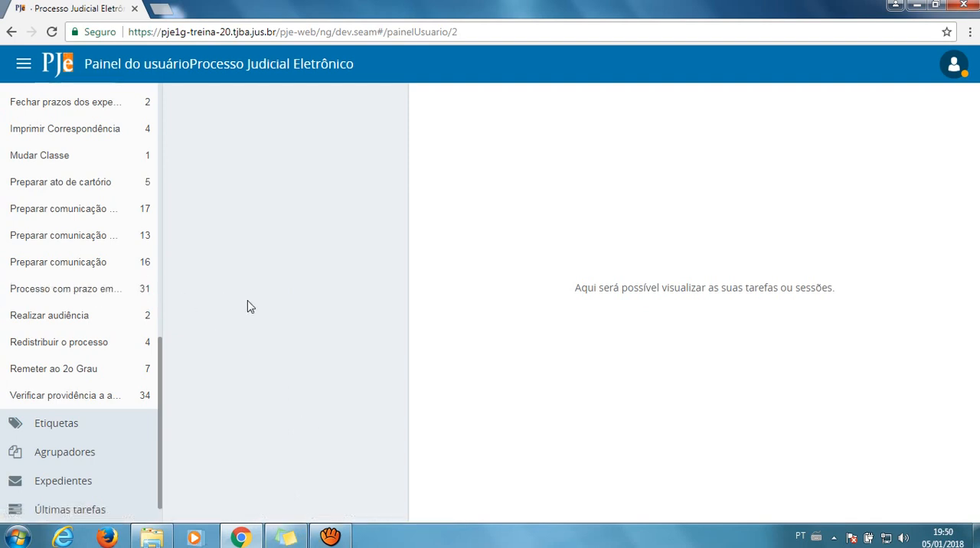
{"action": "left_click", "coordinate": [126, 291]}
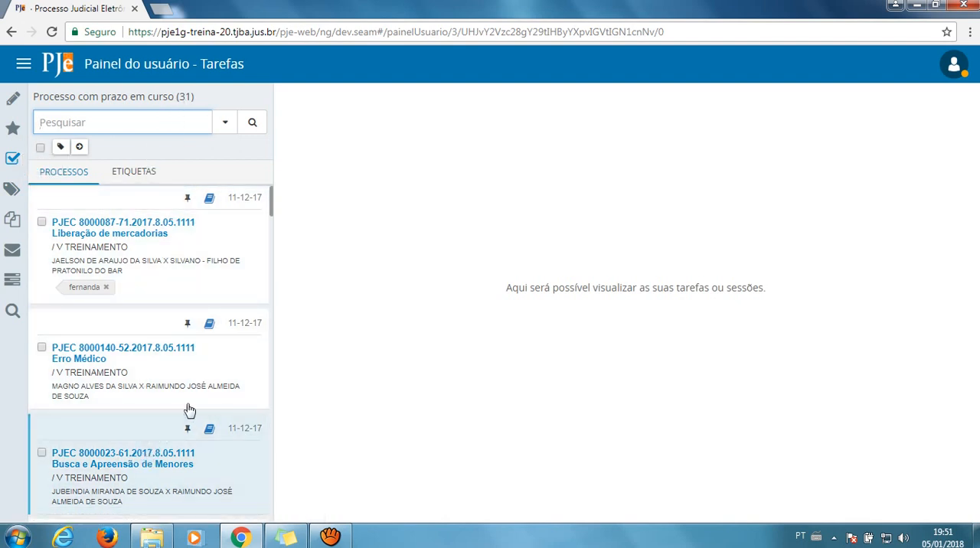
Bring the Tarefas list back and open the task Verificar providência a adotar
{"action": "left_click", "coordinate": [12, 161]}
{"action": "scroll", "coordinate": [84, 265], "scroll_direction": "down", "scroll_amount": 1}
{"action": "scroll", "coordinate": [85, 265], "scroll_direction": "down", "scroll_amount": 5}
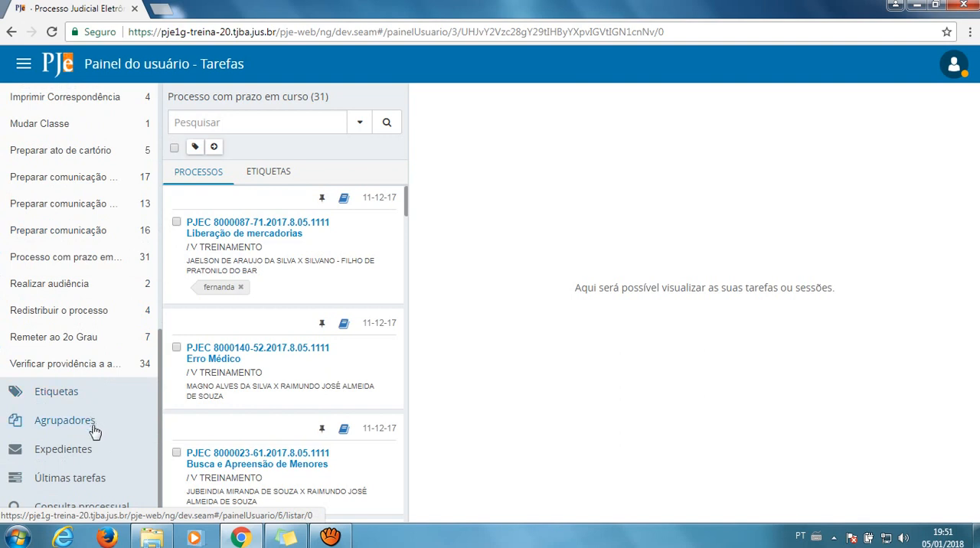
{"action": "left_click", "coordinate": [101, 371]}
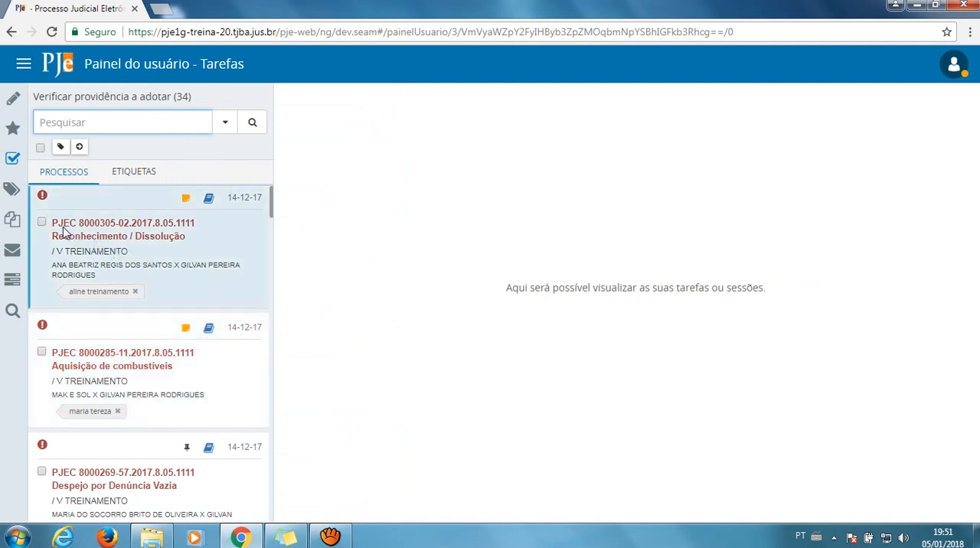
Examine the case cards under Verificar providência a adotar, including their priority markers, dates and labels
{"action": "scroll", "coordinate": [145, 274], "scroll_direction": "down", "scroll_amount": 5}
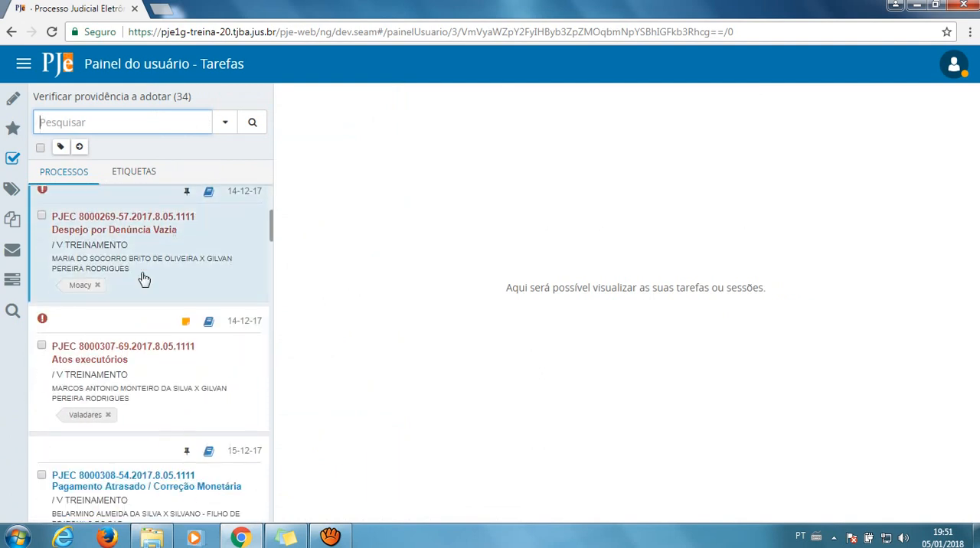
{"action": "scroll", "coordinate": [145, 276], "scroll_direction": "up", "scroll_amount": 5}
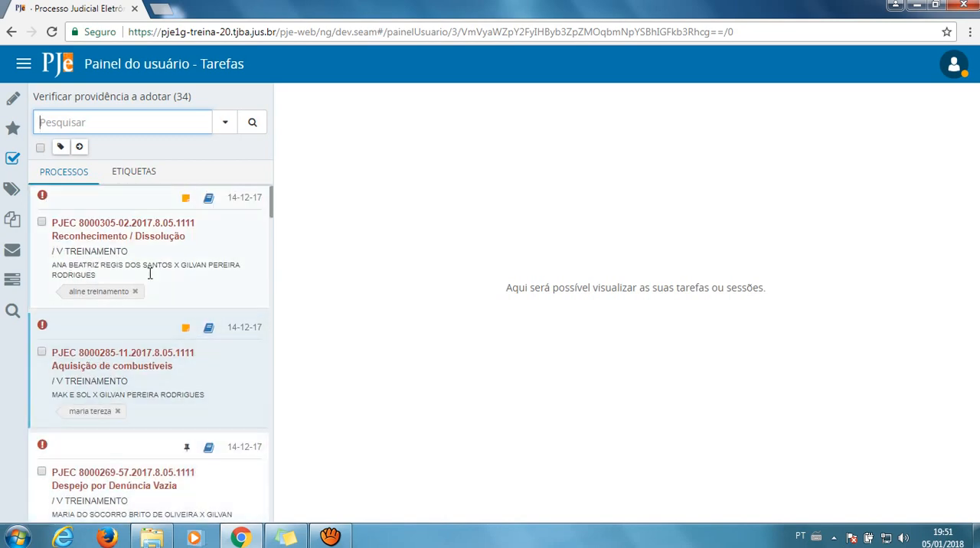
{"action": "scroll", "coordinate": [170, 249], "scroll_direction": "down", "scroll_amount": 5}
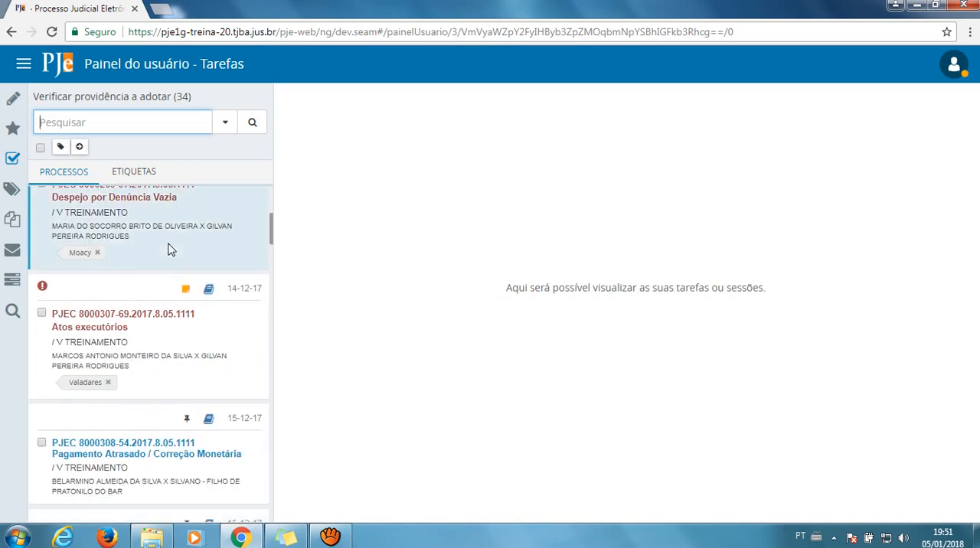
{"action": "scroll", "coordinate": [127, 335], "scroll_direction": "down", "scroll_amount": 4}
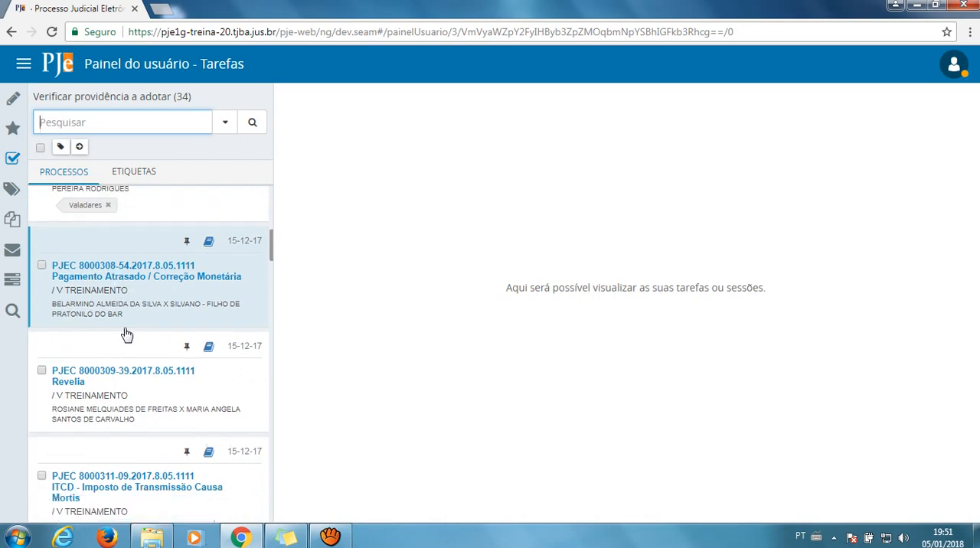
{"action": "scroll", "coordinate": [127, 339], "scroll_direction": "down", "scroll_amount": 6}
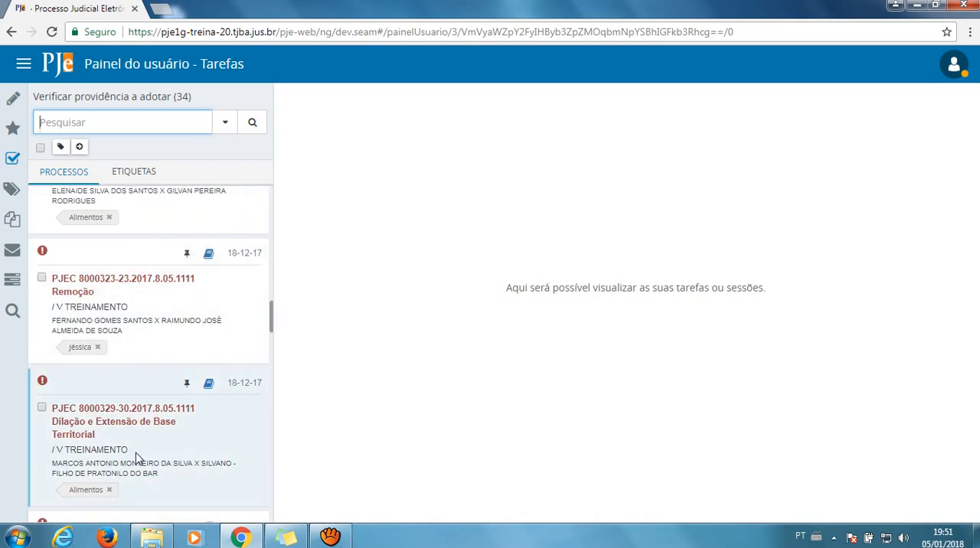
{"action": "scroll", "coordinate": [158, 398], "scroll_direction": "up", "scroll_amount": 2}
{"action": "scroll", "coordinate": [157, 352], "scroll_direction": "up", "scroll_amount": 10}
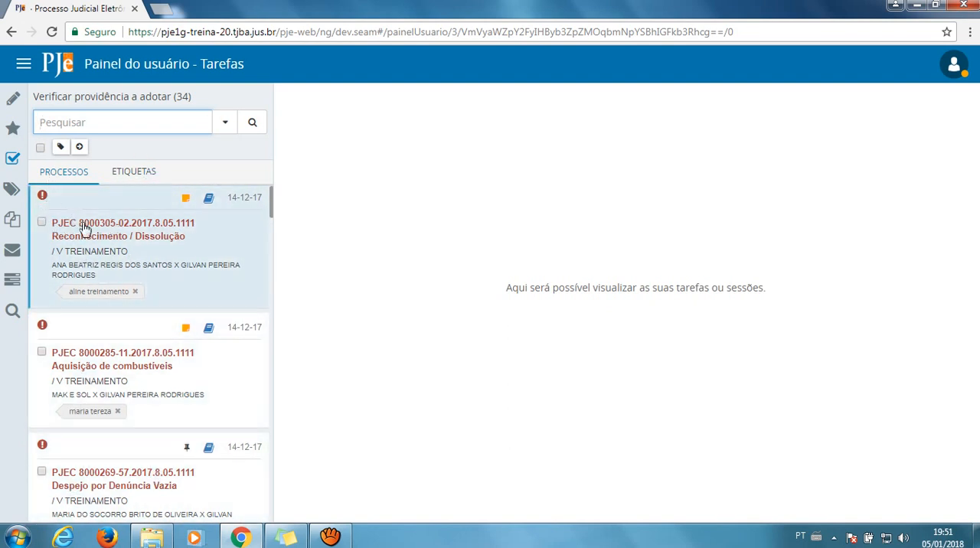
{"action": "mouse_move", "coordinate": [42, 204]}
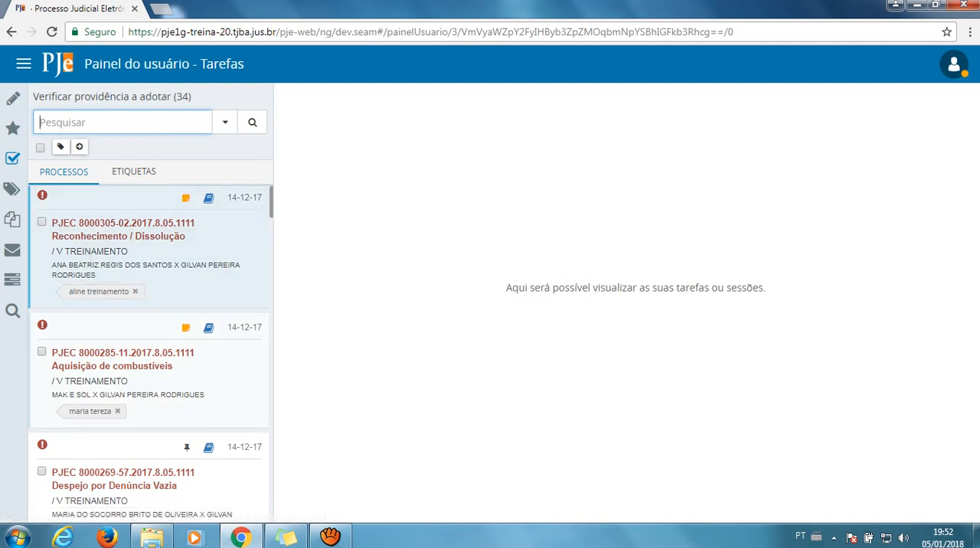
View the Verificar providência a adotar cases grouped by Etiquetas and return to the Processos view
{"action": "left_click", "coordinate": [143, 178]}
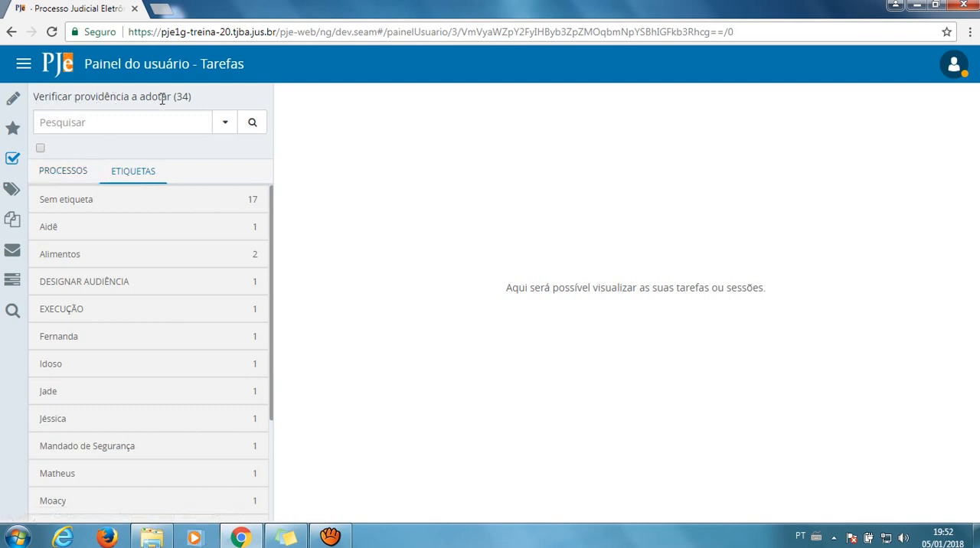
{"action": "left_click", "coordinate": [78, 173]}
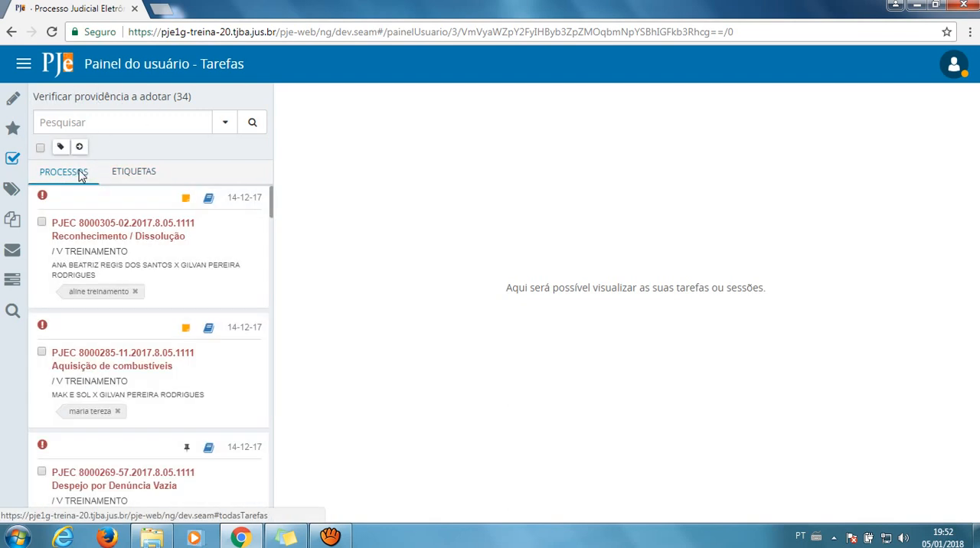
{"action": "left_click", "coordinate": [122, 173]}
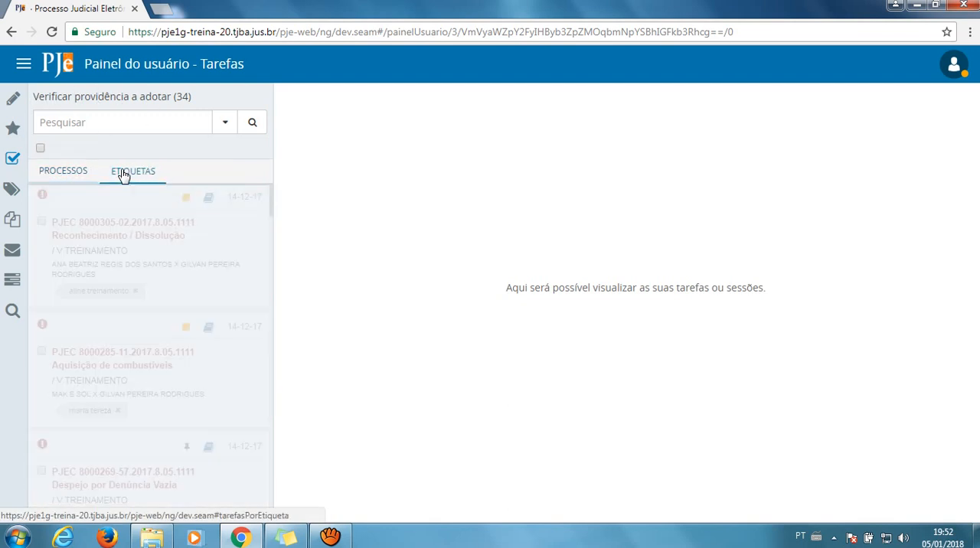
{"action": "left_click", "coordinate": [74, 175]}
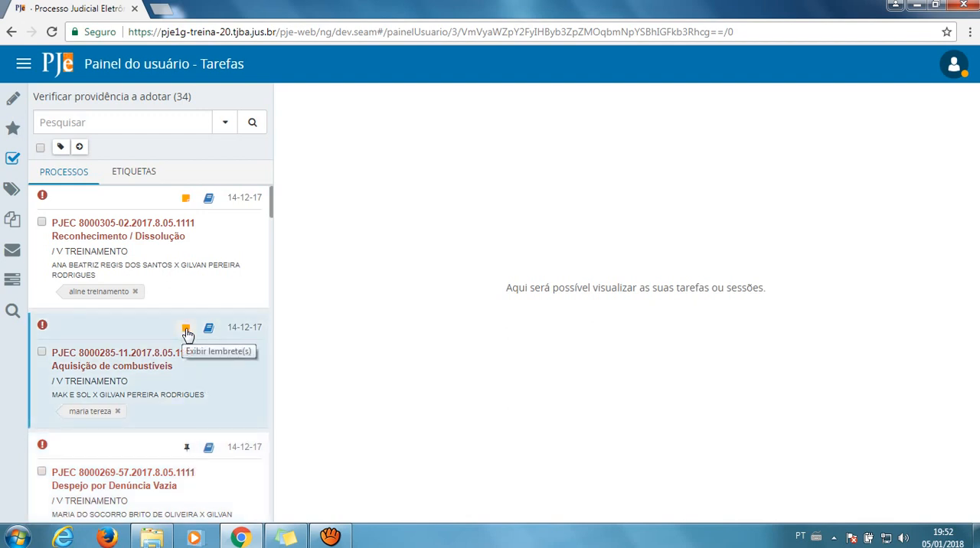
View the reminders of the Aquisição de combustíveis case, close them and check the labels on the other case cards
{"action": "left_click", "coordinate": [187, 329]}
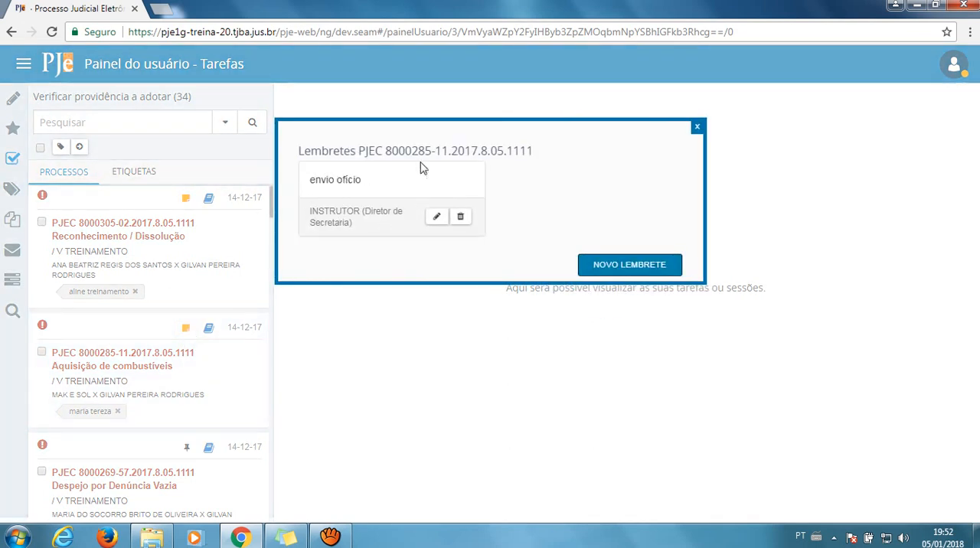
{"action": "left_click", "coordinate": [698, 127]}
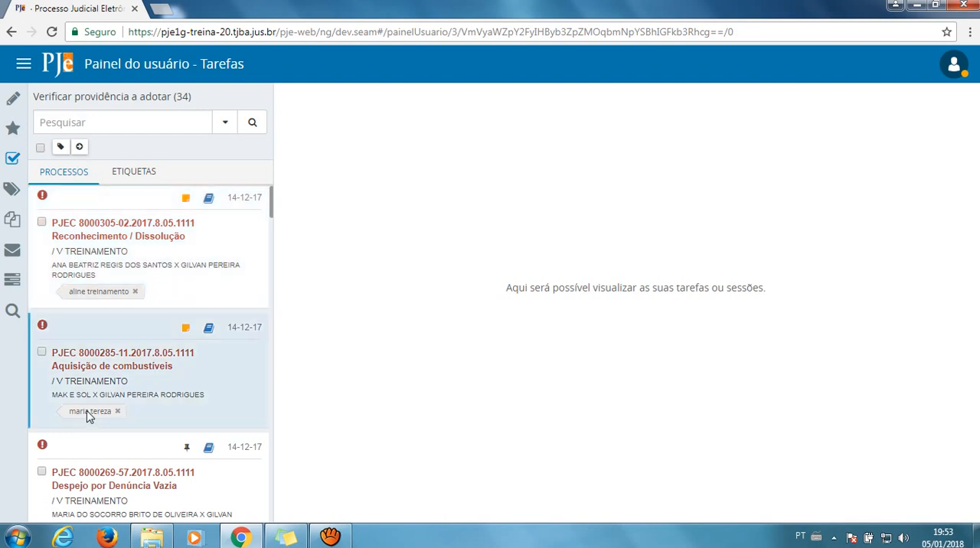
{"action": "scroll", "coordinate": [96, 410], "scroll_direction": "down", "scroll_amount": 2}
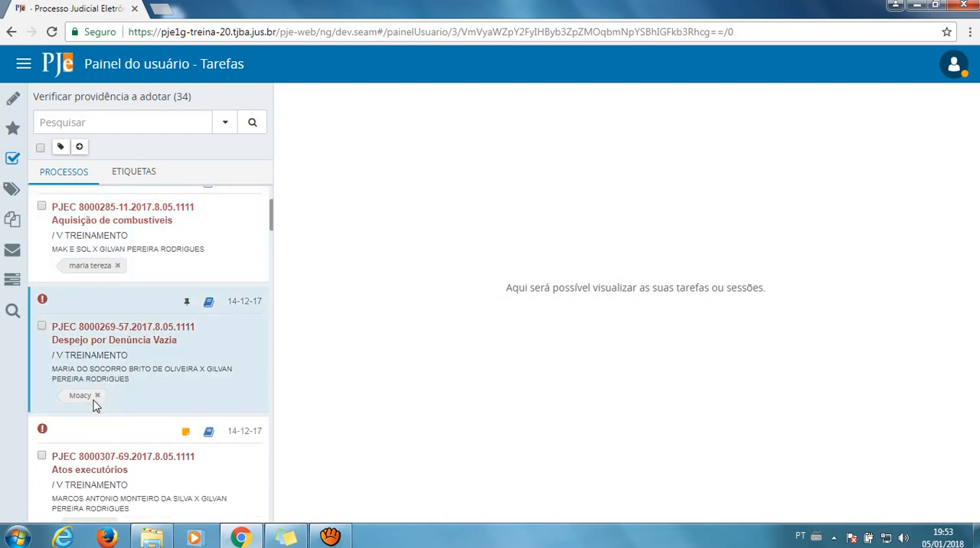
{"action": "scroll", "coordinate": [115, 406], "scroll_direction": "down", "scroll_amount": 2}
{"action": "scroll", "coordinate": [130, 404], "scroll_direction": "down", "scroll_amount": 2}
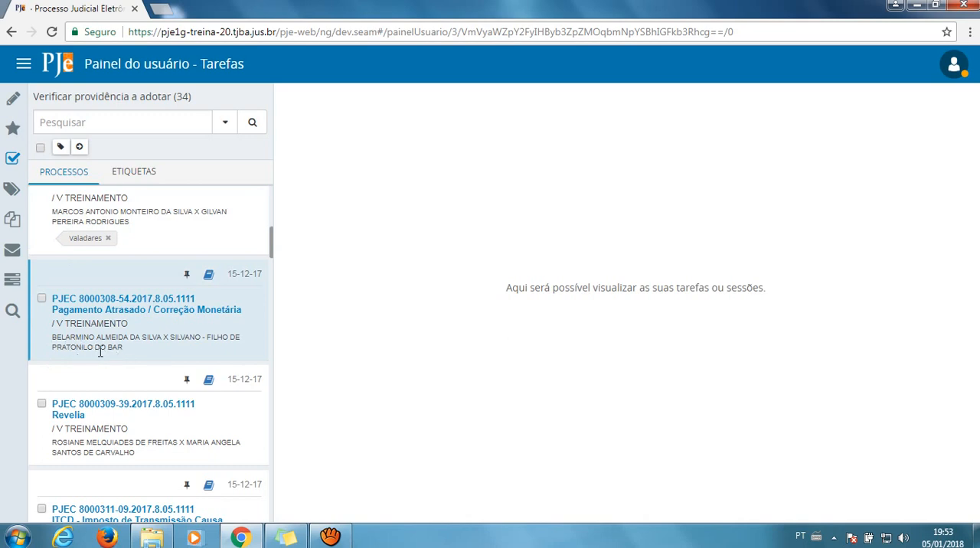
{"action": "scroll", "coordinate": [172, 342], "scroll_direction": "up", "scroll_amount": 10}
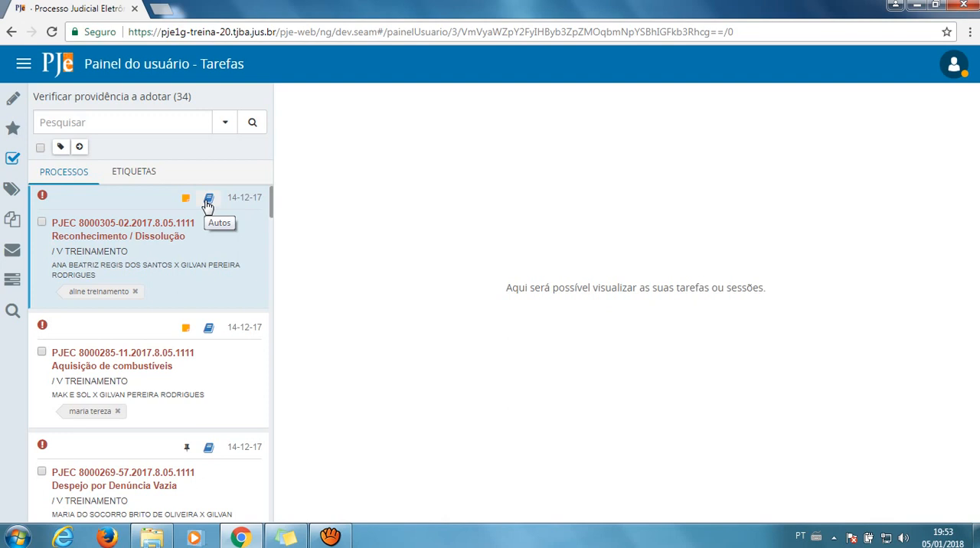
Open the Reconhecimento / Dissolução case in the task area, view its digital Autos and close them again
{"action": "left_click", "coordinate": [130, 228]}
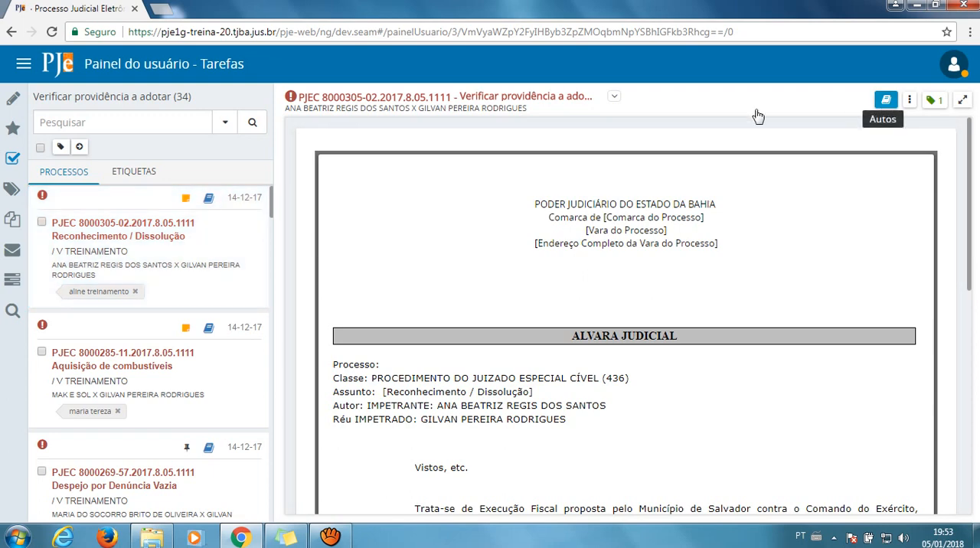
{"action": "left_click", "coordinate": [383, 104]}
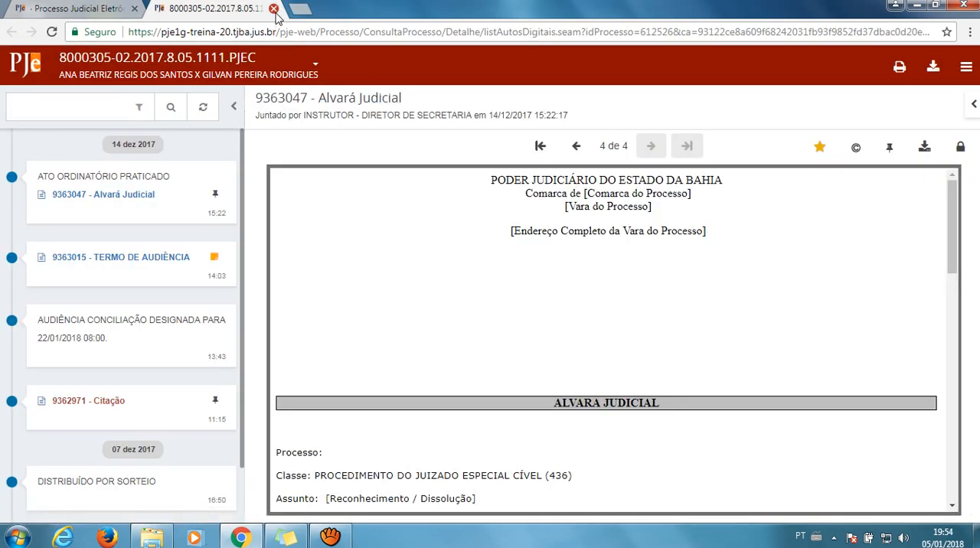
{"action": "left_click", "coordinate": [274, 9]}
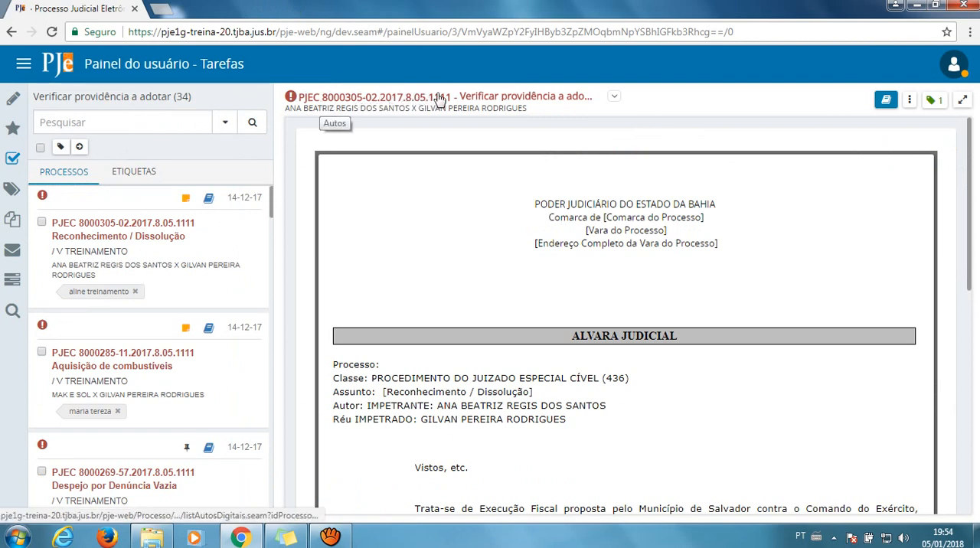
Expand the case's details and review its Histórico das tarefas through to the final entries
{"action": "left_click", "coordinate": [615, 99]}
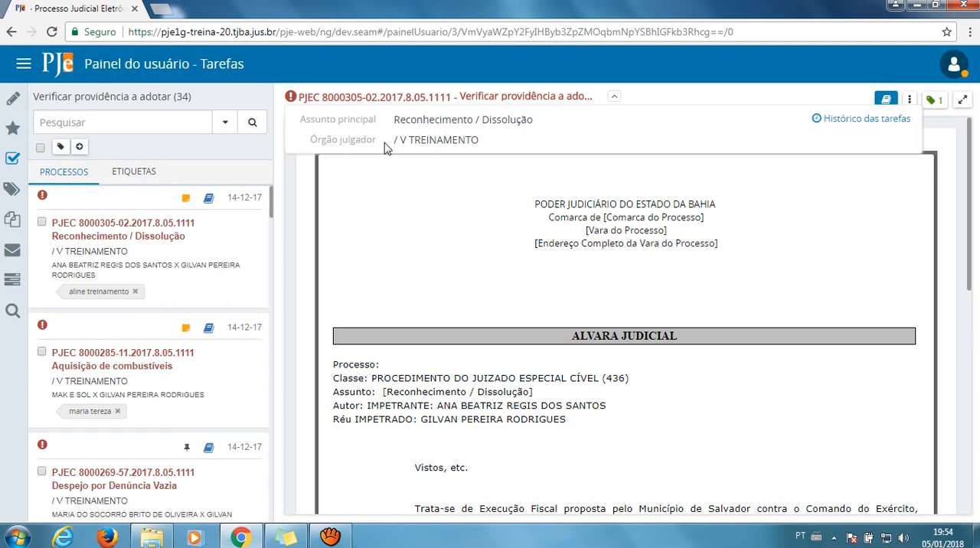
{"action": "left_click", "coordinate": [856, 123]}
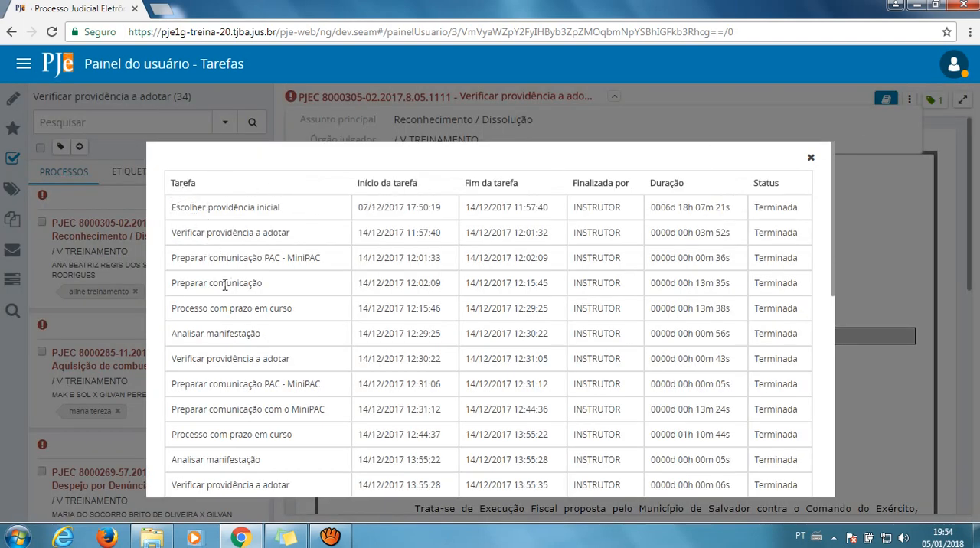
{"action": "scroll", "coordinate": [334, 365], "scroll_direction": "down", "scroll_amount": 6}
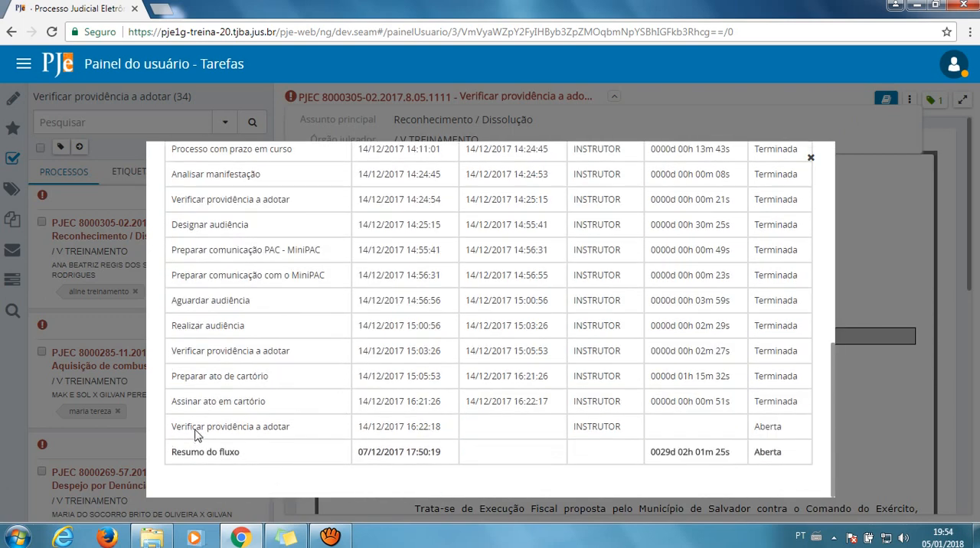
Review the current Verificar providência a adotar entry and the columns of the Histórico das tarefas, and close the history
{"action": "left_click_drag", "start_coordinate": [178, 430], "coordinate": [297, 431]}
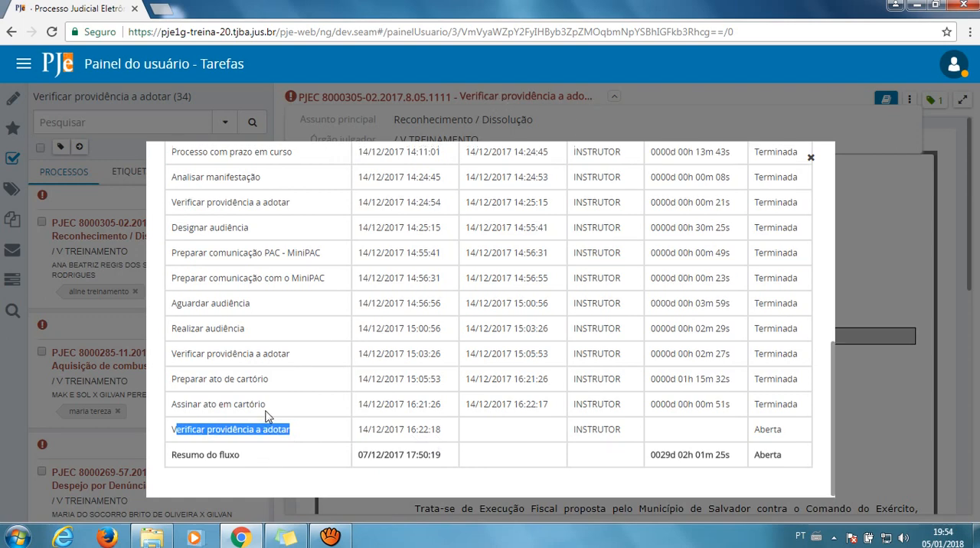
{"action": "scroll", "coordinate": [266, 421], "scroll_direction": "up", "scroll_amount": 10}
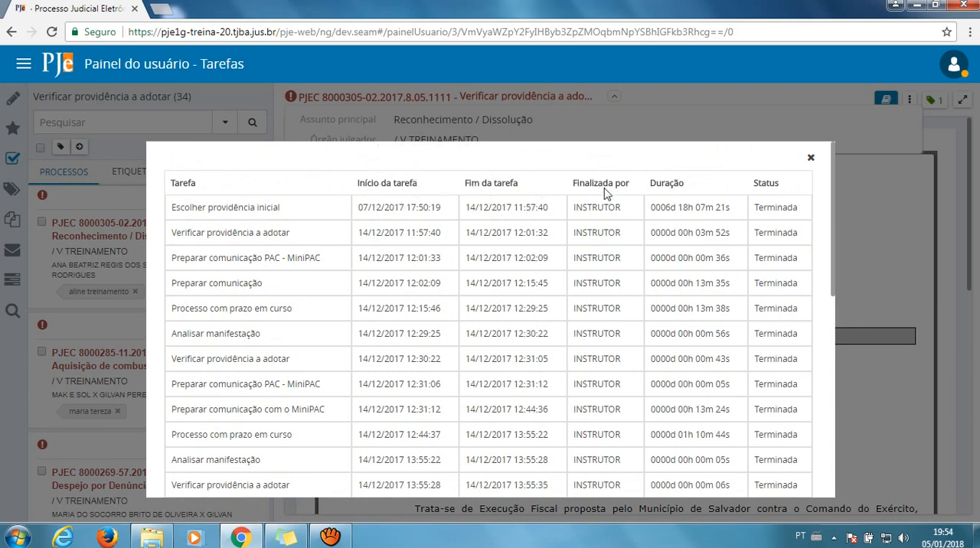
{"action": "scroll", "coordinate": [604, 193], "scroll_direction": "down", "scroll_amount": 10}
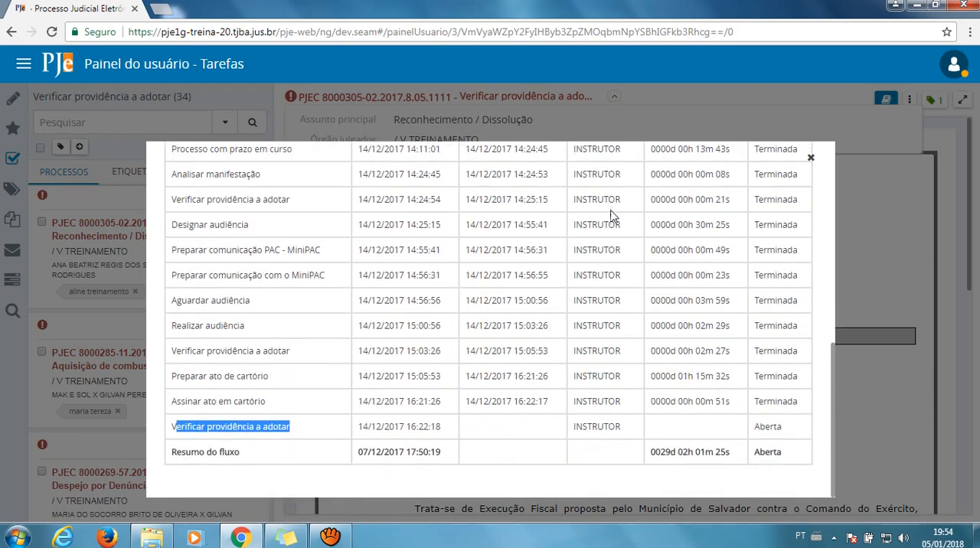
{"action": "scroll", "coordinate": [580, 260], "scroll_direction": "up", "scroll_amount": 10}
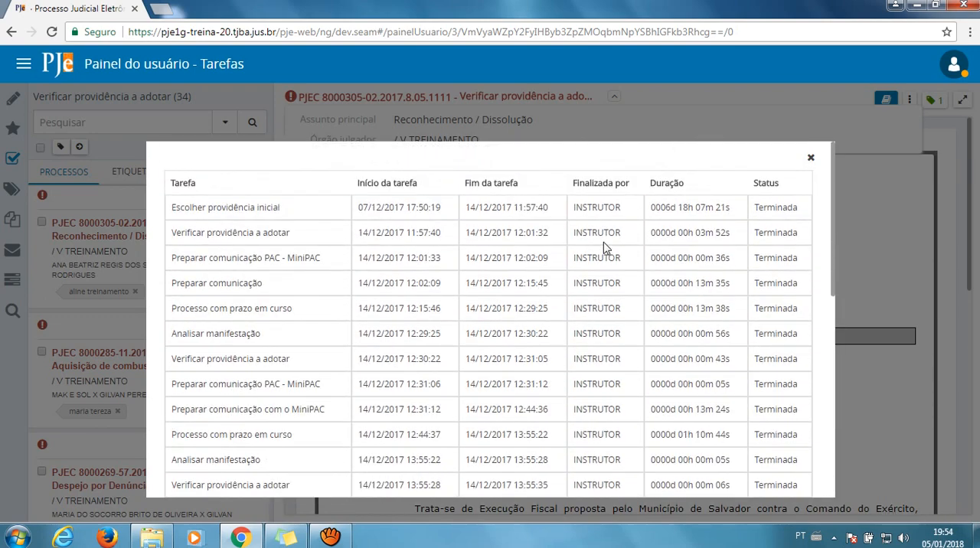
{"action": "scroll", "coordinate": [770, 191], "scroll_direction": "down", "scroll_amount": 10}
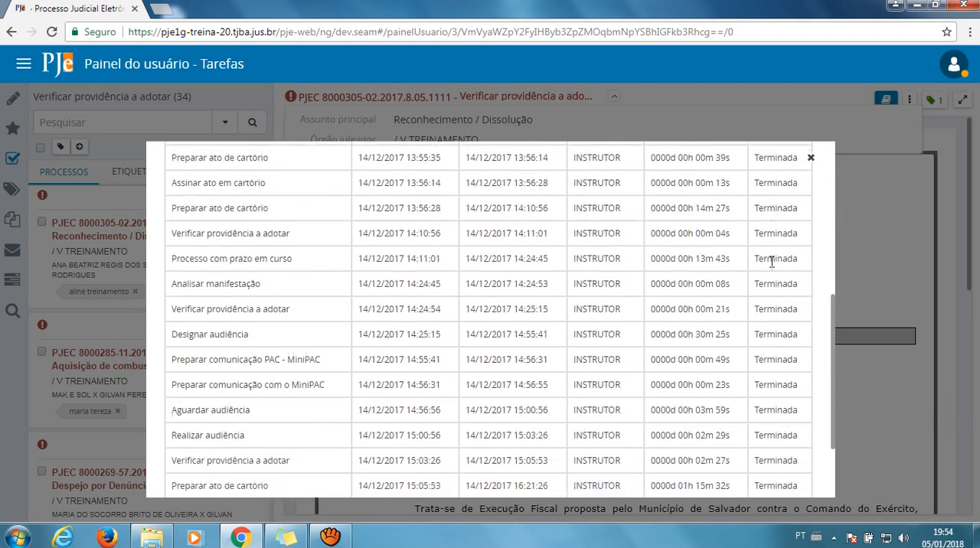
{"action": "left_click", "coordinate": [812, 158]}
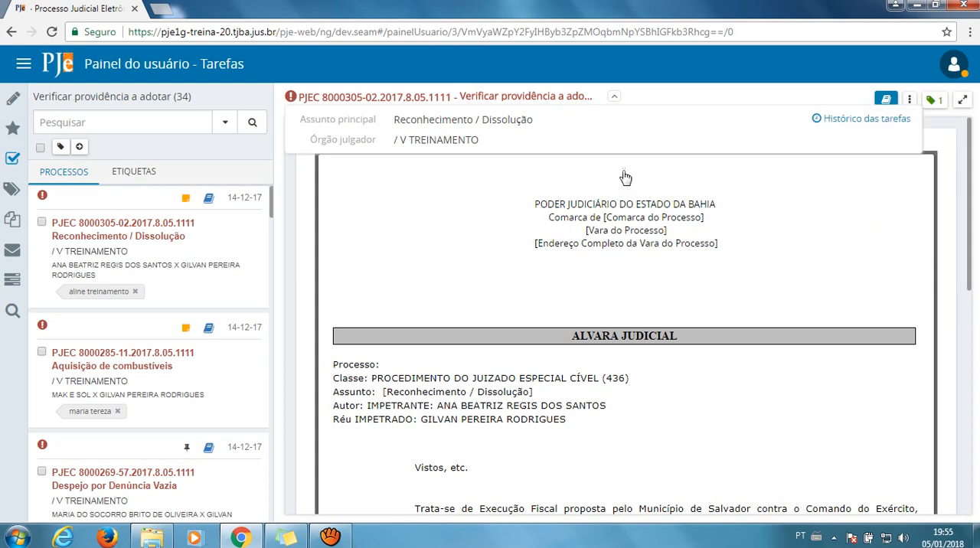
Look through the case's Alvará Judicial document and list the task transitions available for the case
{"action": "scroll", "coordinate": [623, 175], "scroll_direction": "down", "scroll_amount": 10}
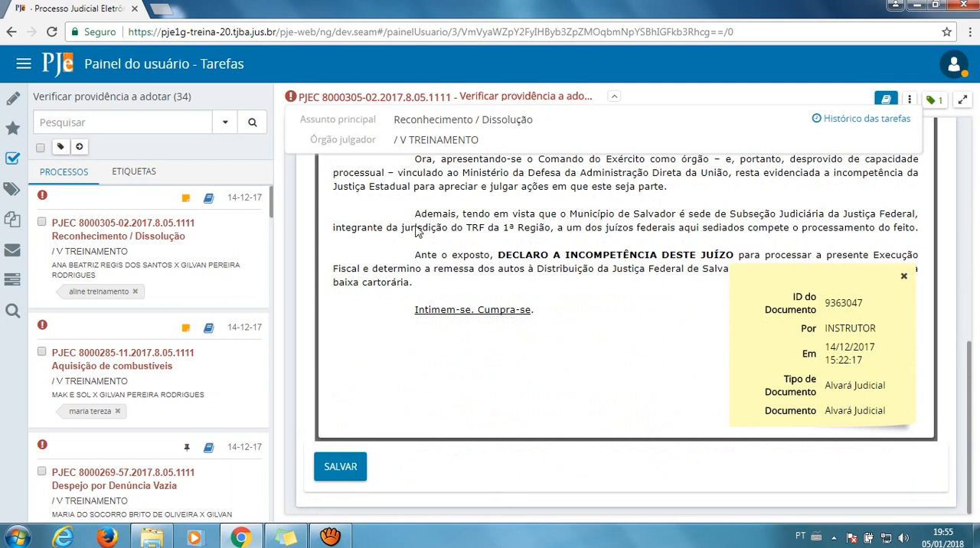
{"action": "scroll", "coordinate": [544, 334], "scroll_direction": "up", "scroll_amount": 10}
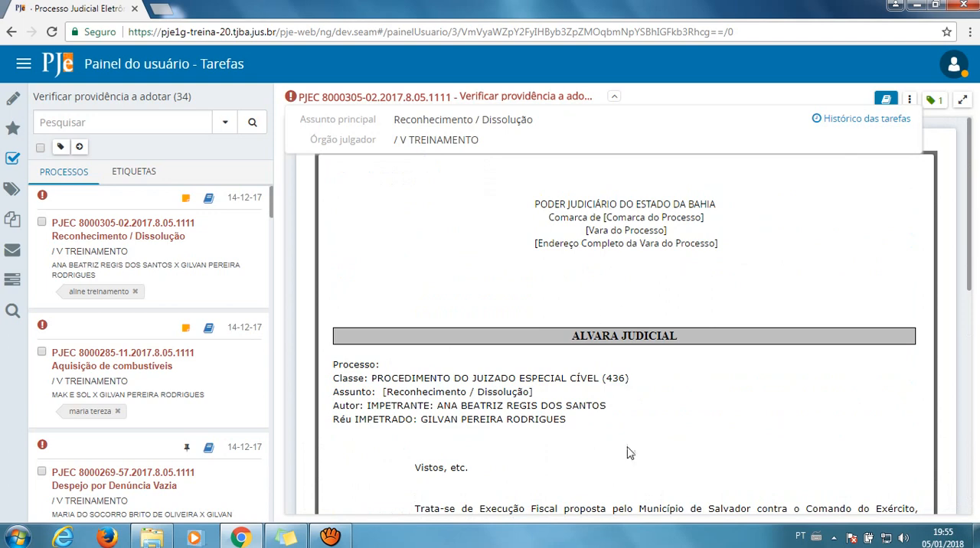
{"action": "left_click", "coordinate": [911, 102]}
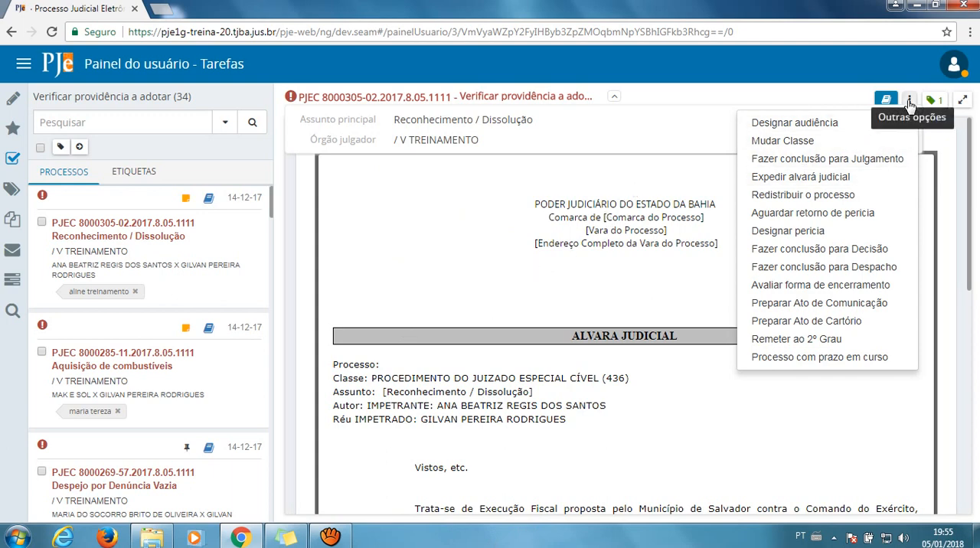
Open the Processo Disciplinar / Sindicância case in the Preparar comunicação PAC - MiniPAC task and list its available transitions
{"action": "left_click", "coordinate": [10, 165]}
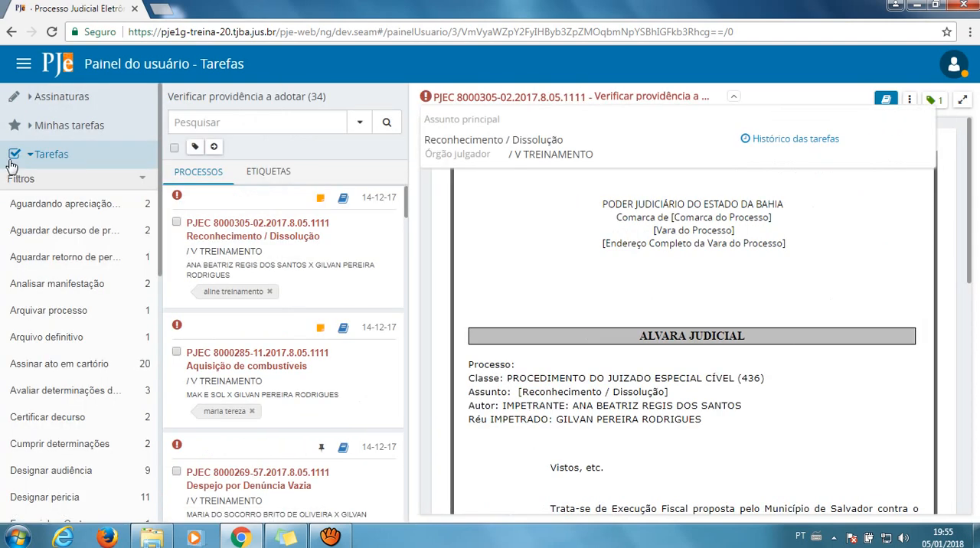
{"action": "scroll", "coordinate": [56, 233], "scroll_direction": "down", "scroll_amount": 2}
{"action": "scroll", "coordinate": [55, 233], "scroll_direction": "down", "scroll_amount": 3}
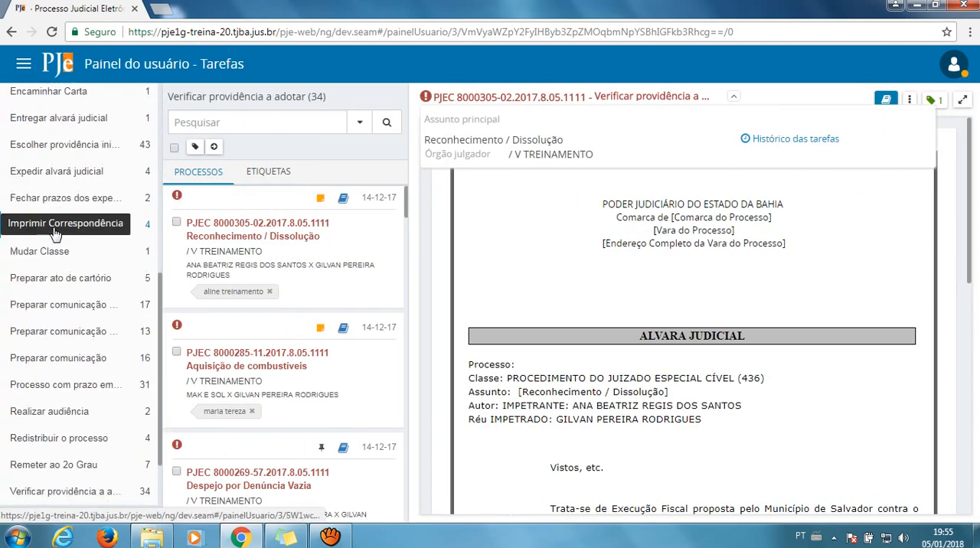
{"action": "left_click", "coordinate": [102, 305]}
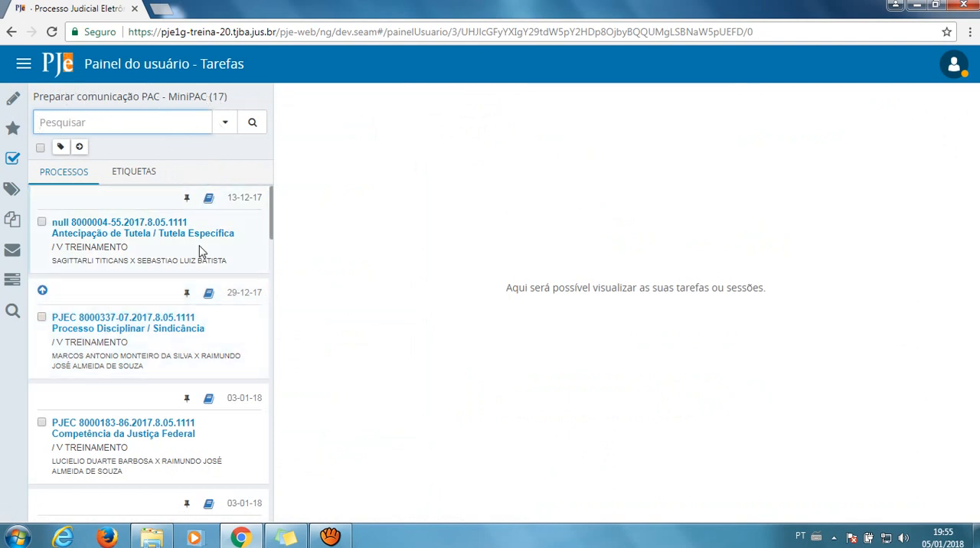
{"action": "left_click", "coordinate": [142, 323]}
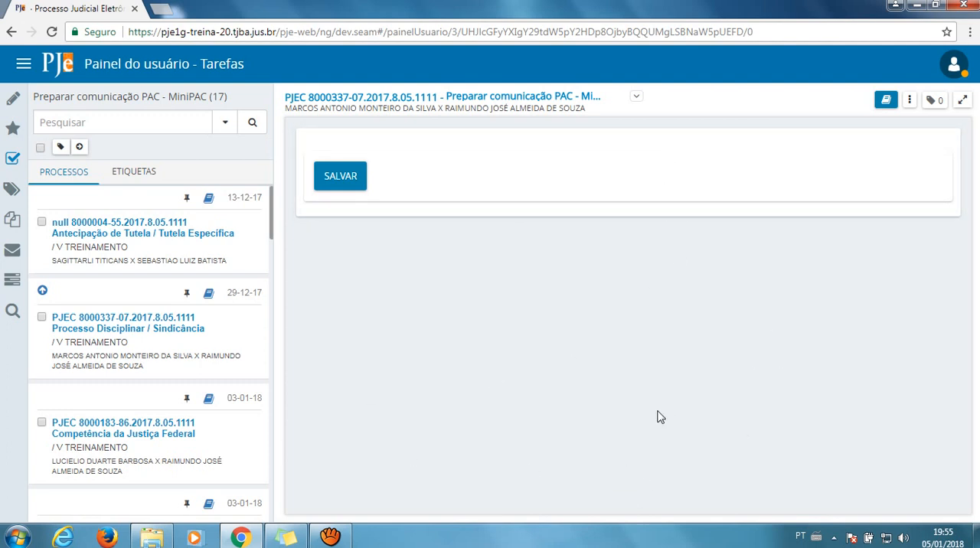
{"action": "left_click", "coordinate": [910, 103]}
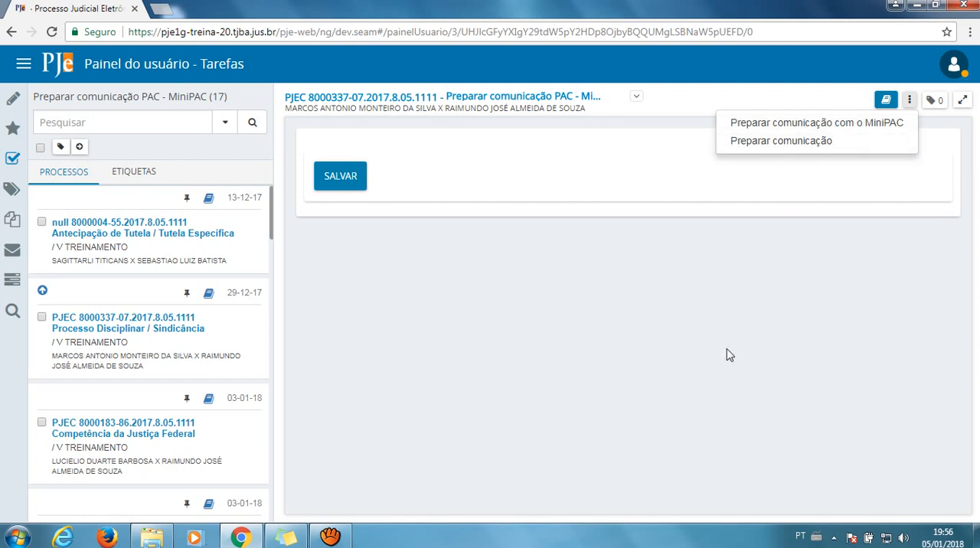
Open the Mensalidade case in the Assinar ato em cartório task
{"action": "left_click", "coordinate": [19, 158]}
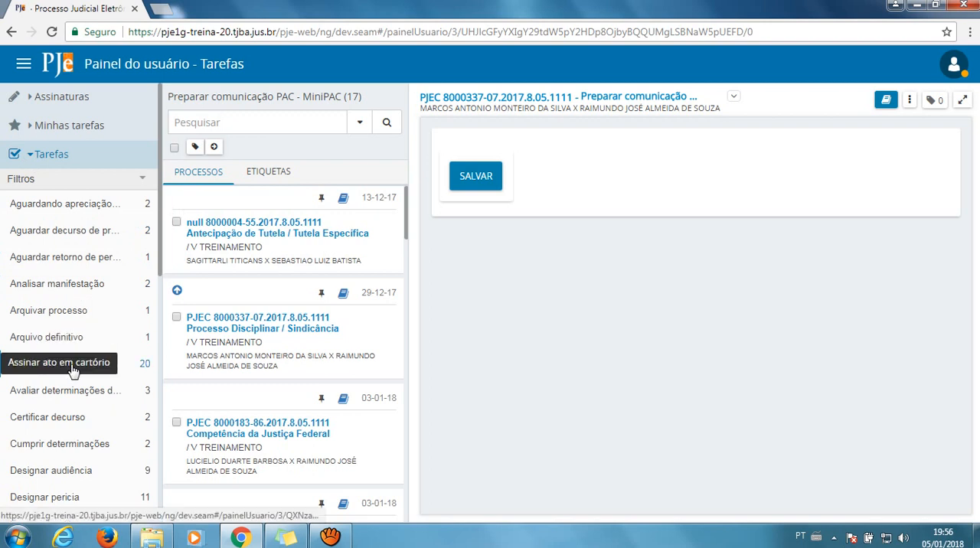
{"action": "left_click", "coordinate": [73, 368]}
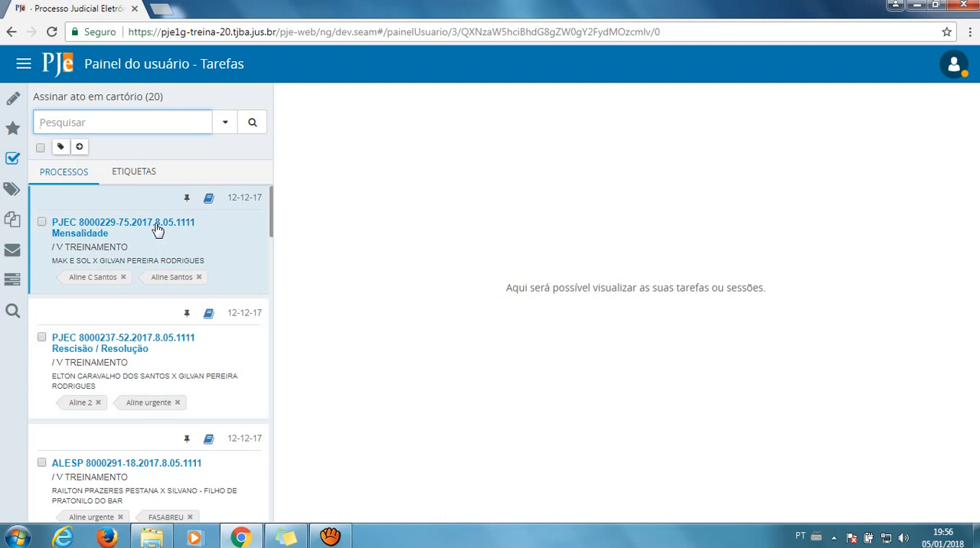
{"action": "left_click", "coordinate": [157, 229]}
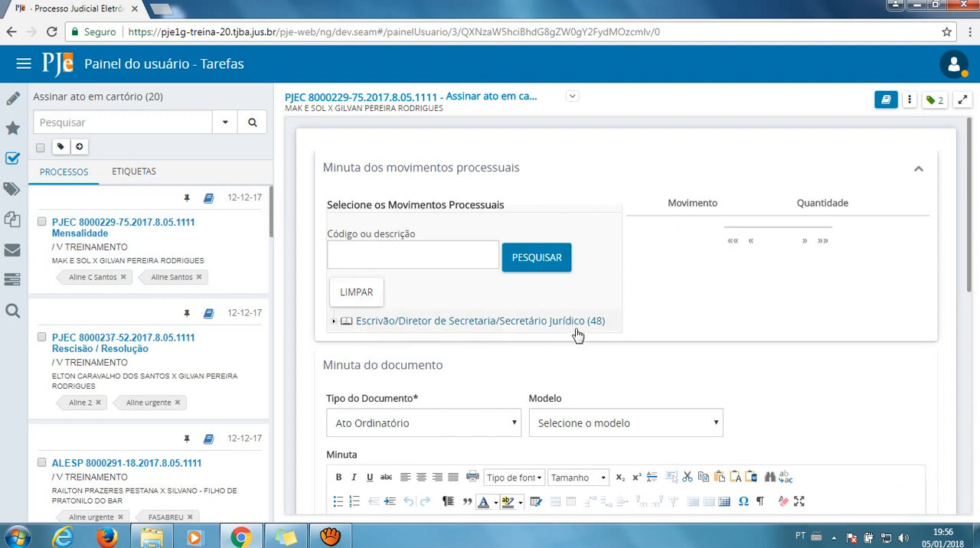
Review the case's draft document and signing area down to the end, and list the transitions available for the task
{"action": "scroll", "coordinate": [578, 335], "scroll_direction": "down", "scroll_amount": 4}
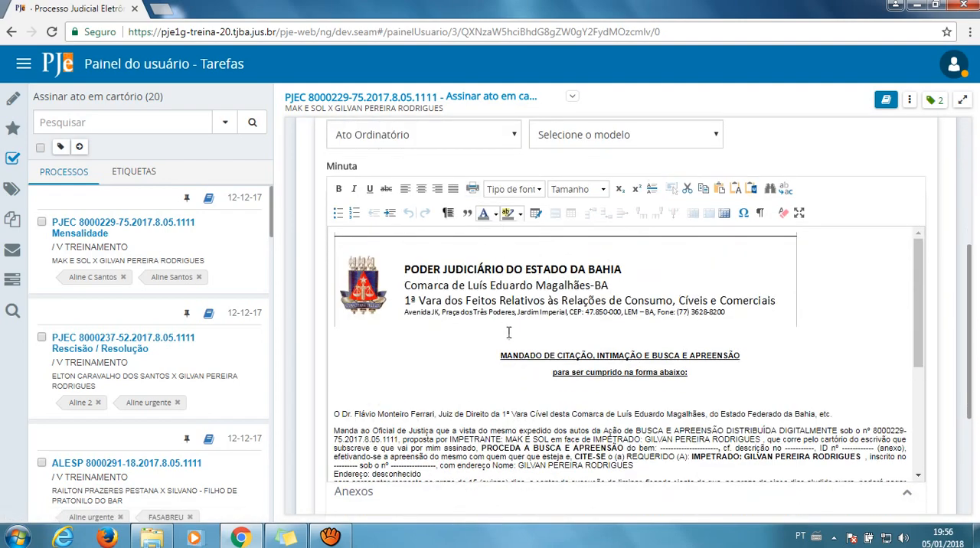
{"action": "scroll", "coordinate": [509, 332], "scroll_direction": "down", "scroll_amount": 6}
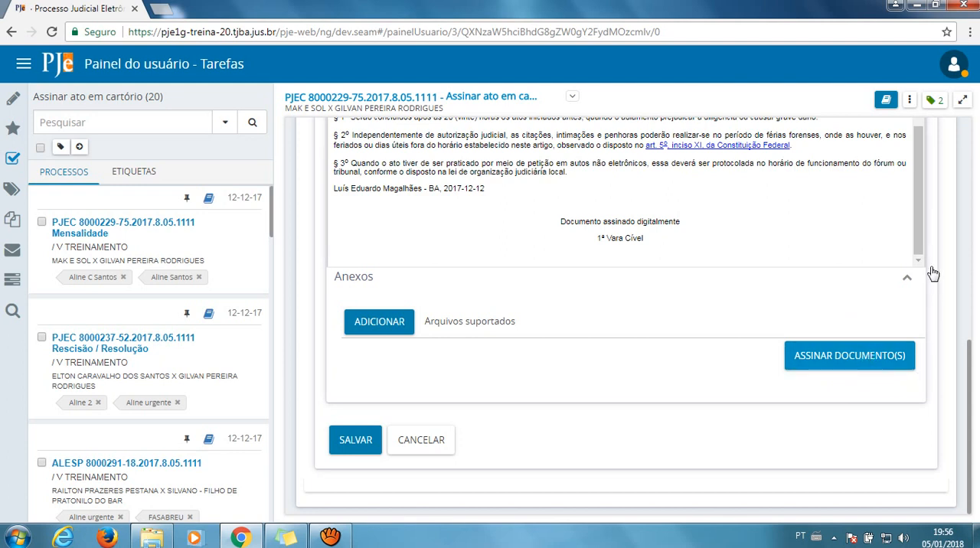
{"action": "left_click", "coordinate": [909, 103]}
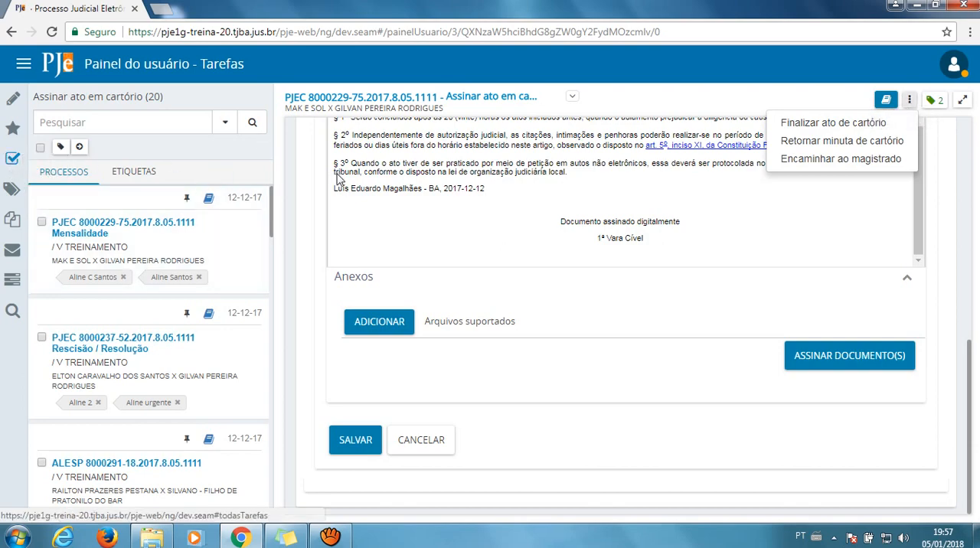
{"action": "scroll", "coordinate": [549, 349], "scroll_direction": "up", "scroll_amount": 10}
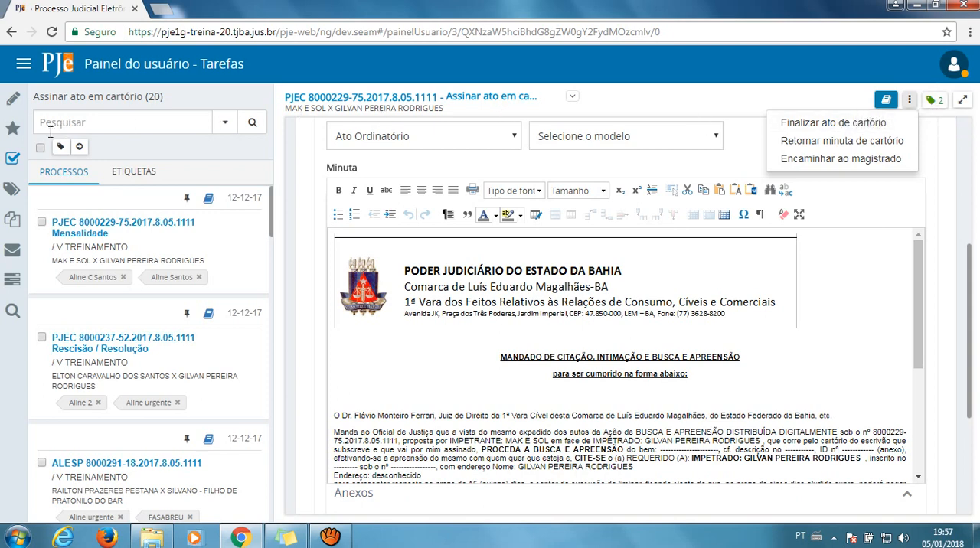
Expand the Filtros of the Tarefas list and place the cursor in the Número do processo field
{"action": "left_click", "coordinate": [14, 165]}
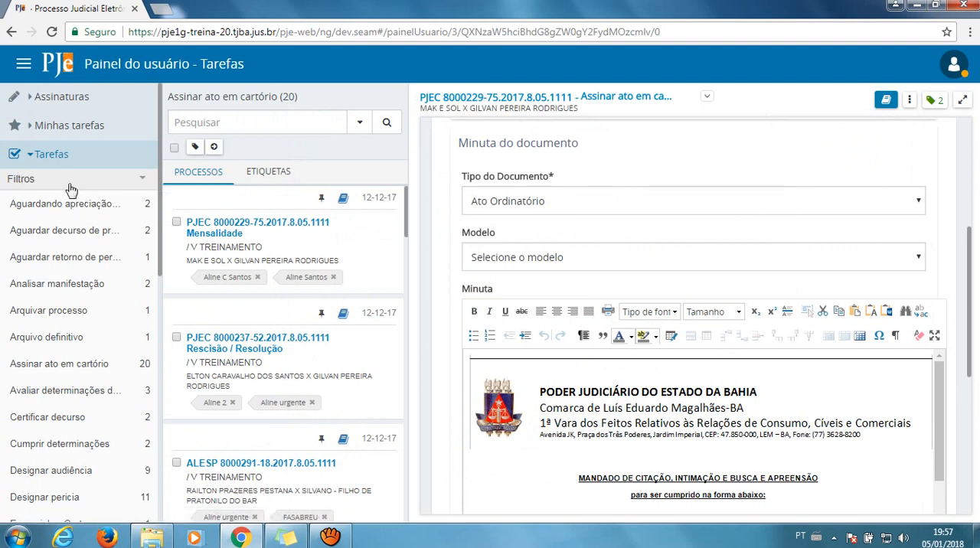
{"action": "left_click", "coordinate": [117, 184]}
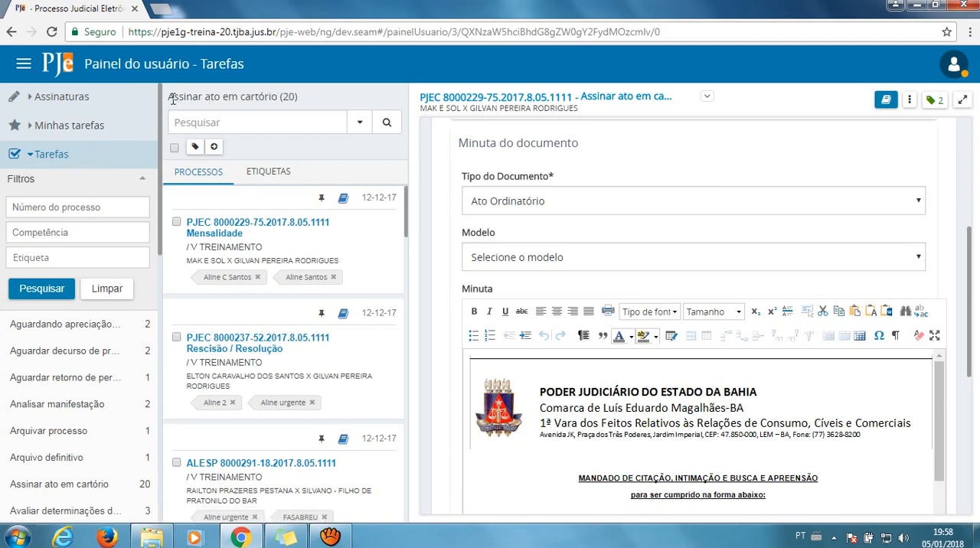
{"action": "left_click_drag", "start_coordinate": [205, 100], "coordinate": [299, 97]}
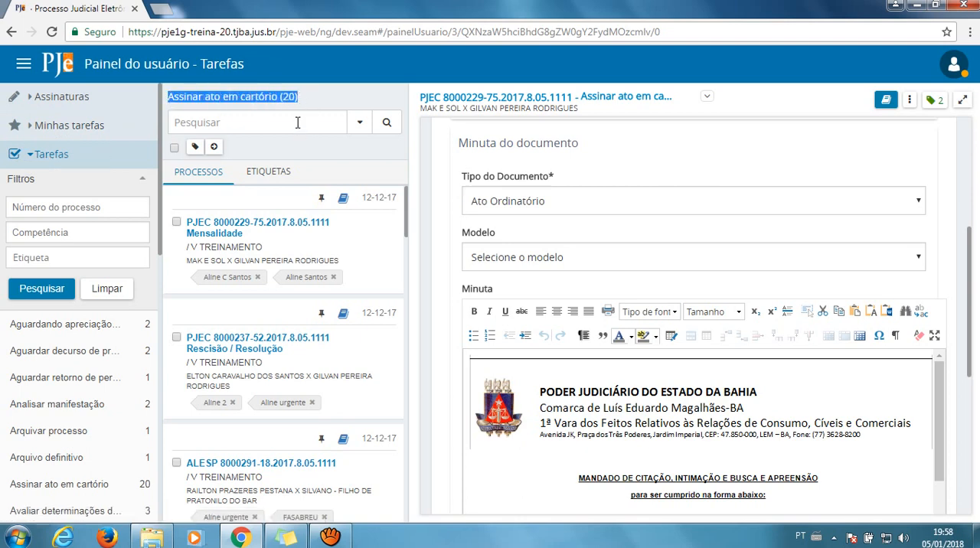
{"action": "left_click", "coordinate": [61, 212]}
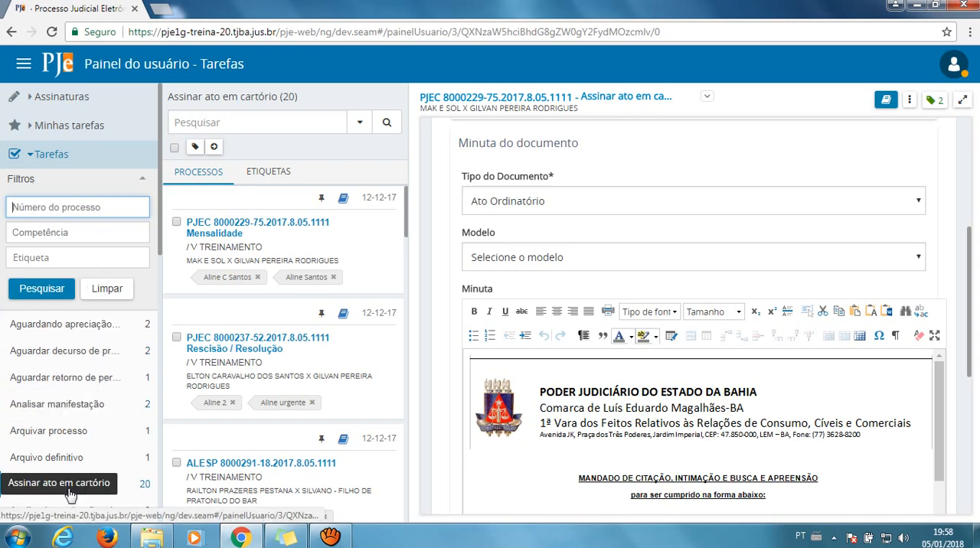
View the Ordem choices in the advanced case search of Assinar ato em cartório and return to the Quadro de avisos
{"action": "left_click", "coordinate": [360, 123]}
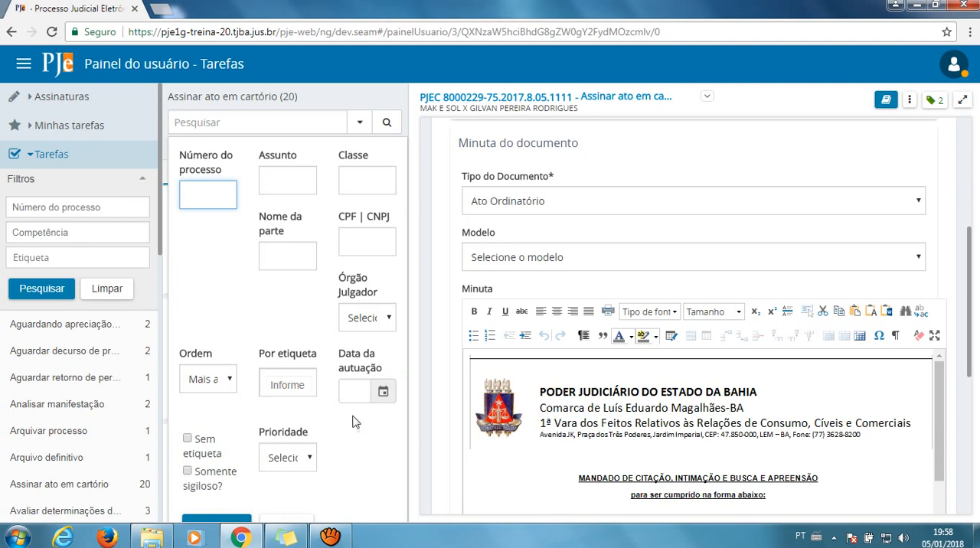
{"action": "left_click", "coordinate": [229, 382]}
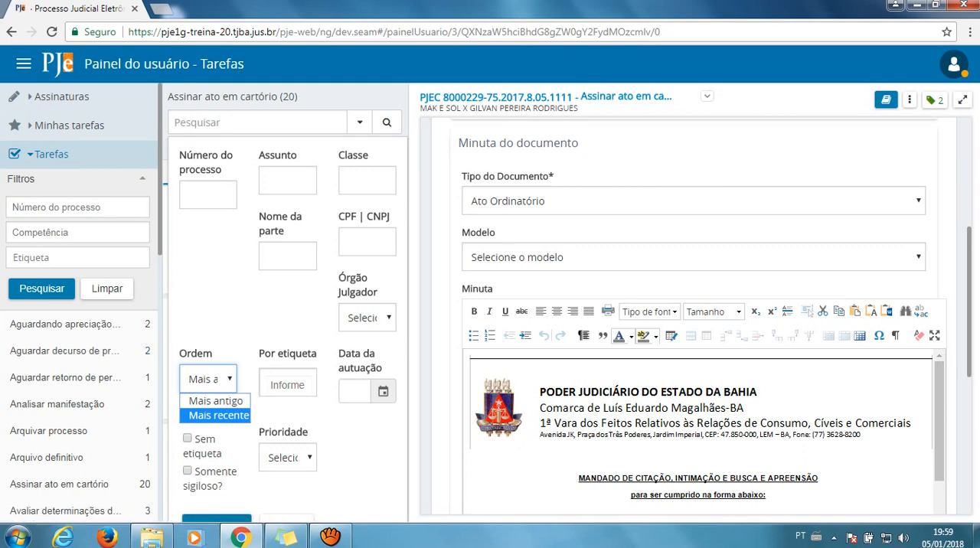
{"action": "left_click", "coordinate": [64, 67]}
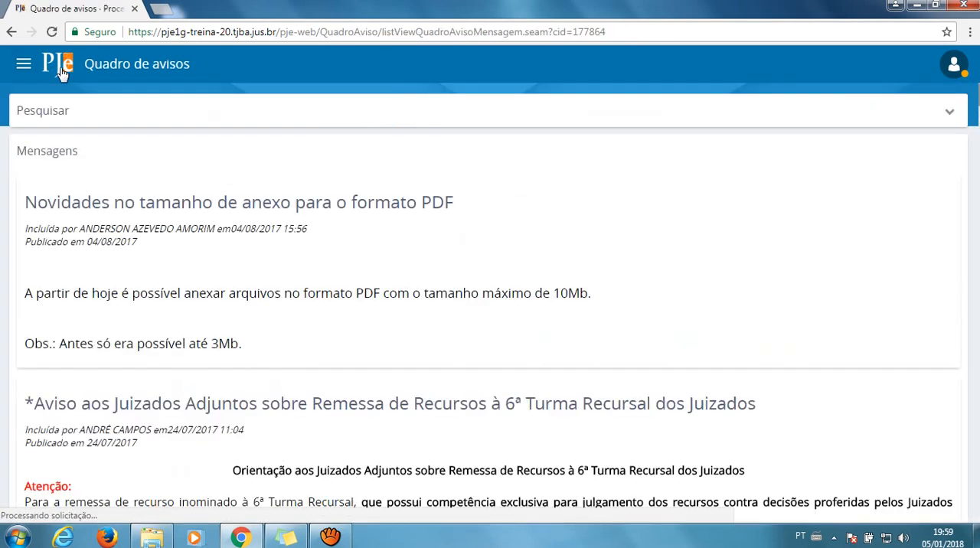